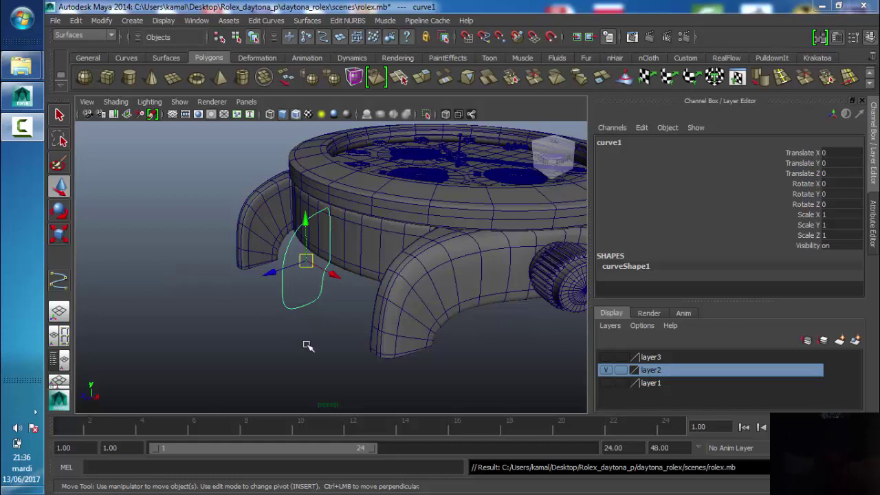
- Zoom into the lug in the side view and put curve1 into control-vertex mode
alt+drag(309, 342, 314, 321)
key(space)
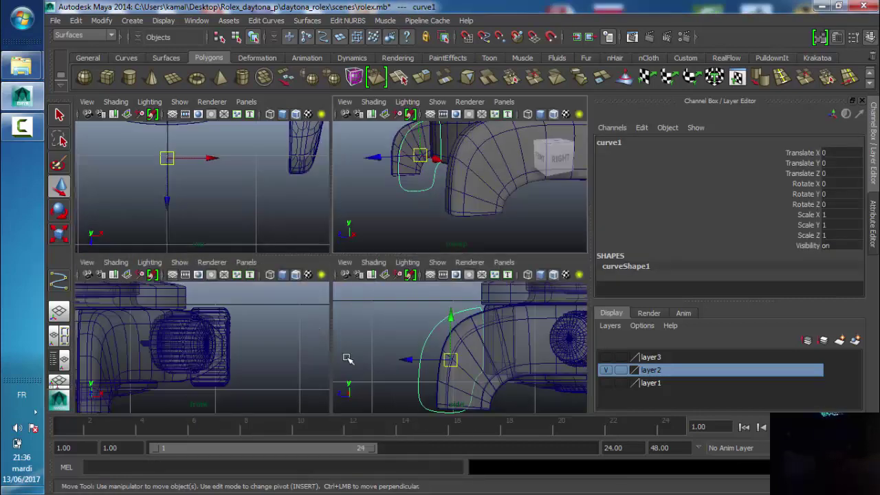
key(space)
alt+middle_drag(373, 350, 288, 289)
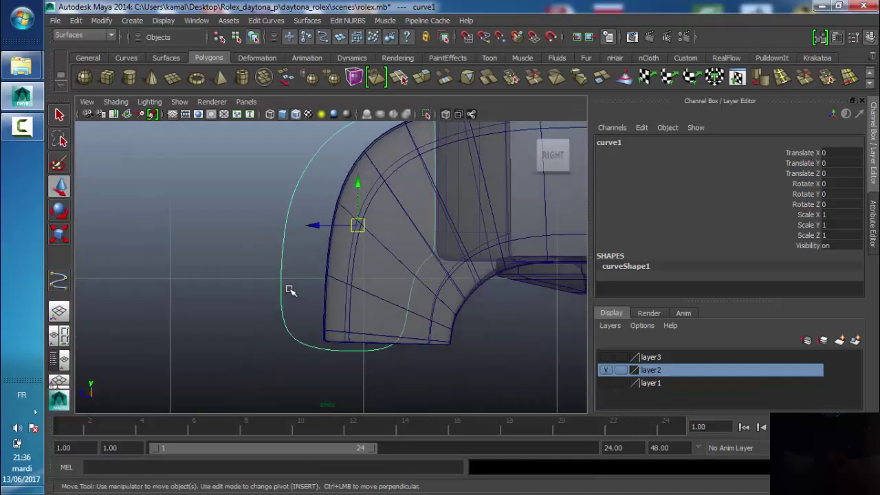
right_click(287, 288)
right_drag(287, 288, 220, 245)
- Select curve1's lower-corner control points and the point near the inner bend
drag(440, 328, 205, 363)
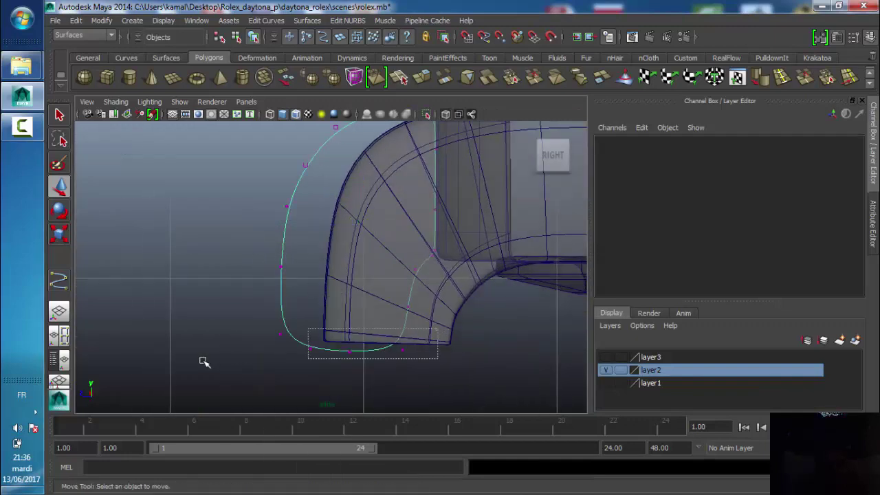
shift+drag(420, 297, 367, 316)
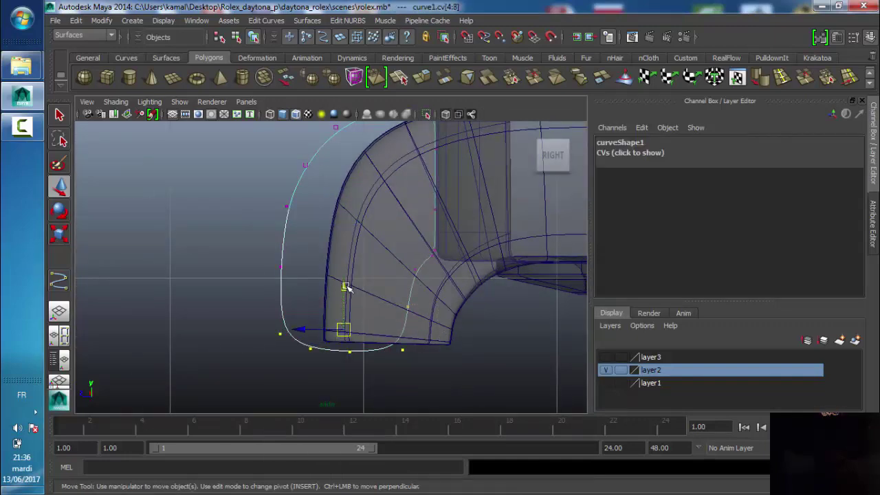
click(415, 272)
mouse_move(415, 272)
alt+mouse_down()
mouse_move(436, 294)
mouse_move(466, 274)
mouse_move(476, 279)
alt+mouse_up()
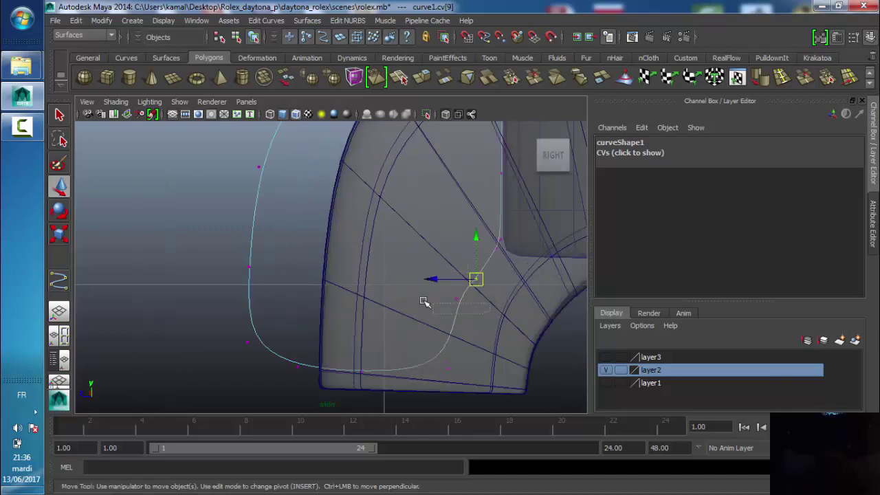
- Nudge curve1's inner-bend control point so it follows the lug mesh silhouette
click(440, 310)
click(249, 301)
right_drag(244, 250, 182, 245)
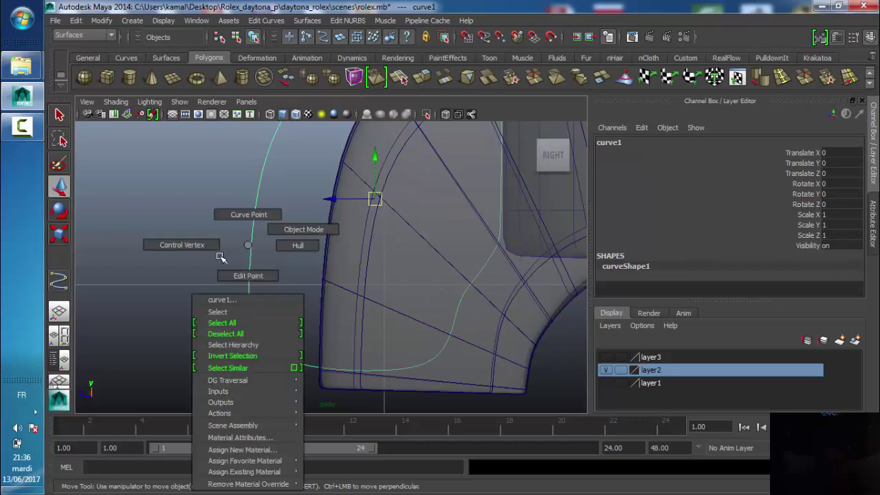
click(481, 277)
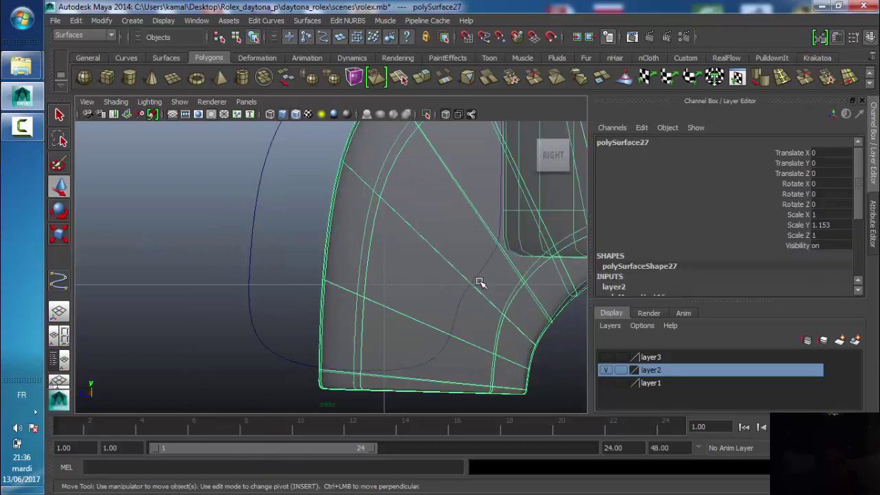
click(251, 268)
right_drag(252, 267, 196, 245)
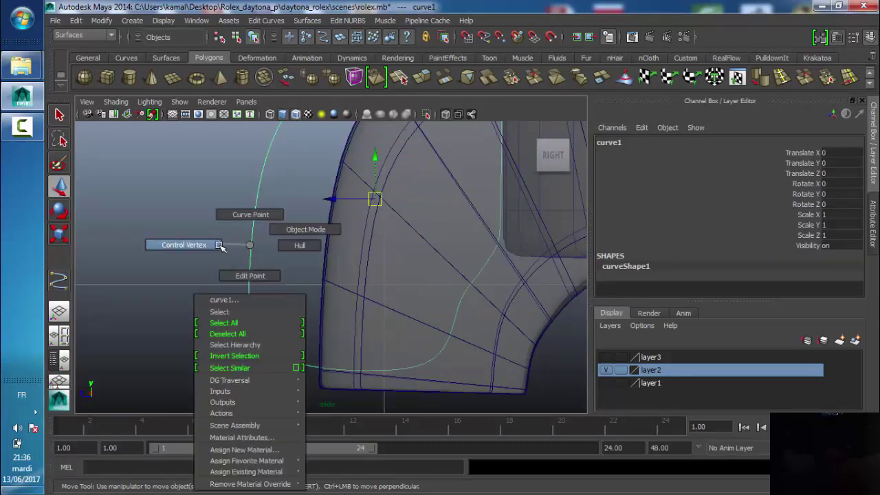
click(475, 282)
drag(474, 282, 480, 284)
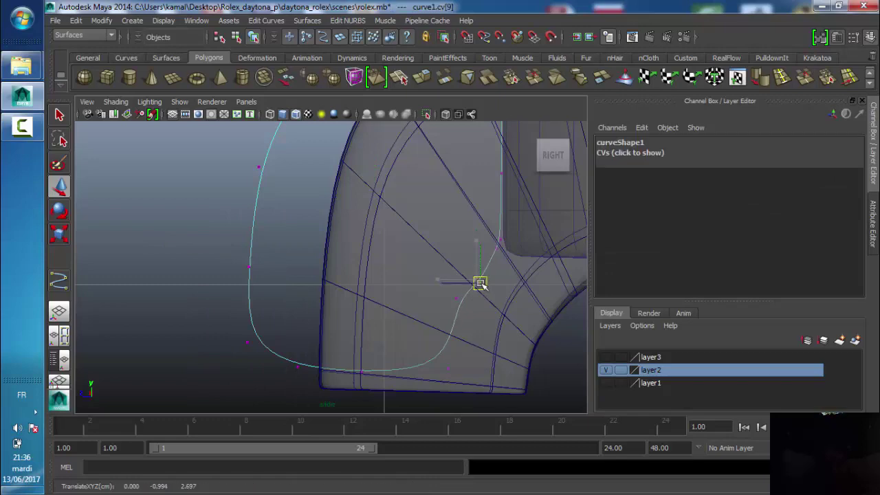
click(458, 298)
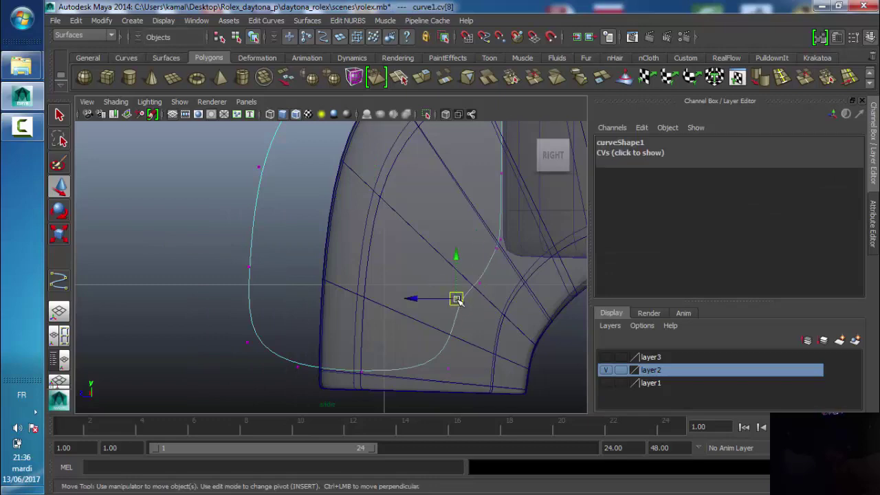
- Frame the lug mesh, return to the perspective view and reselect the profile curve
scroll(495, 280, up, 2)
scroll(304, 365, up, 3)
scroll(323, 350, up, 3)
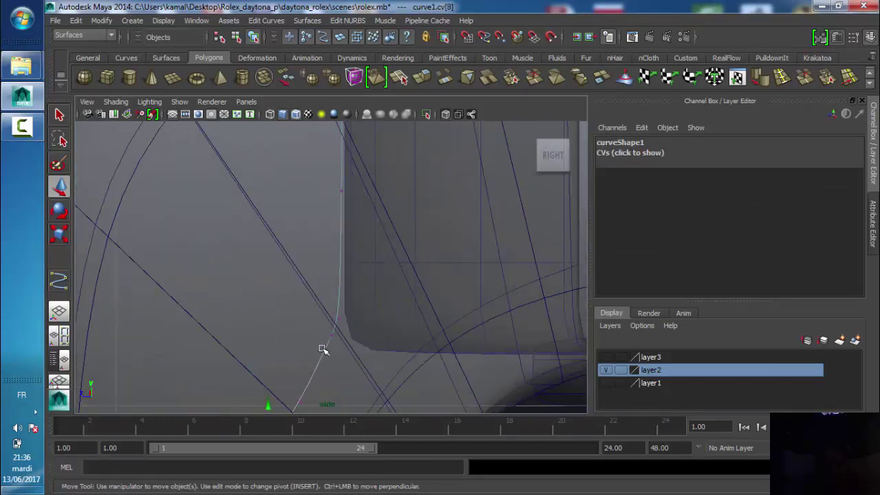
alt+middle_drag(323, 349, 342, 331)
click(349, 314)
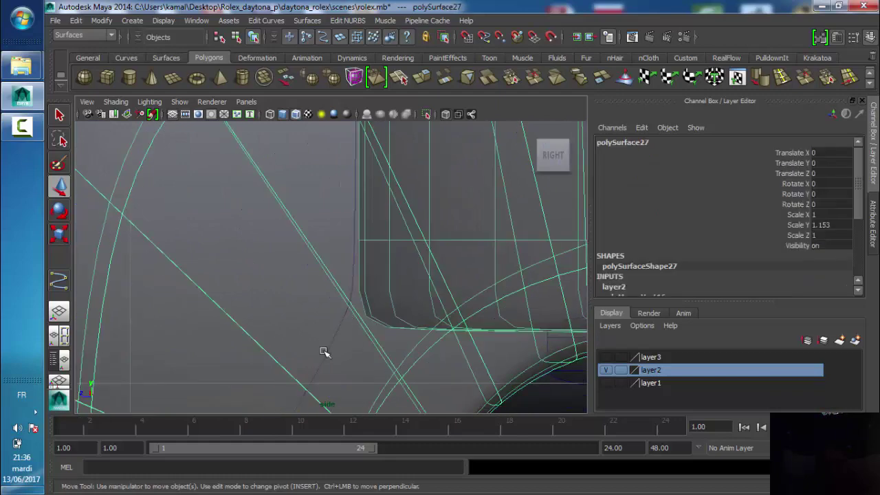
key(f)
key(space)
key(space)
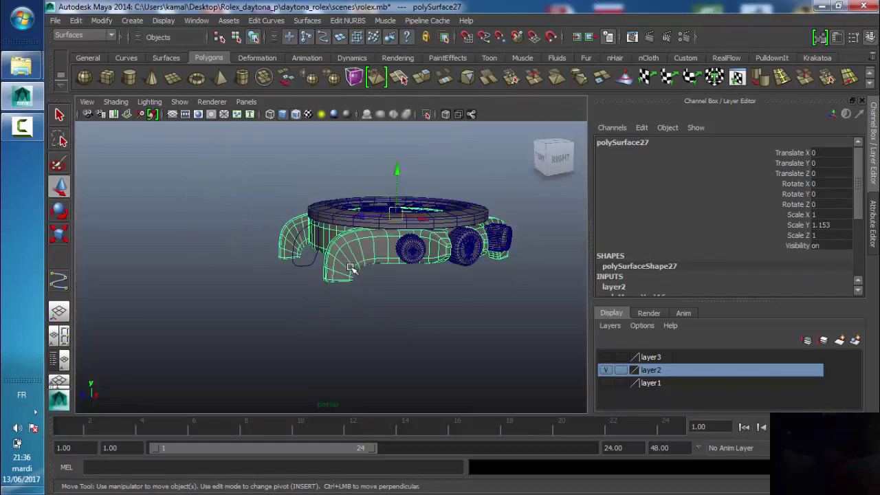
alt+drag(351, 268, 363, 337)
click(364, 318)
click(344, 300)
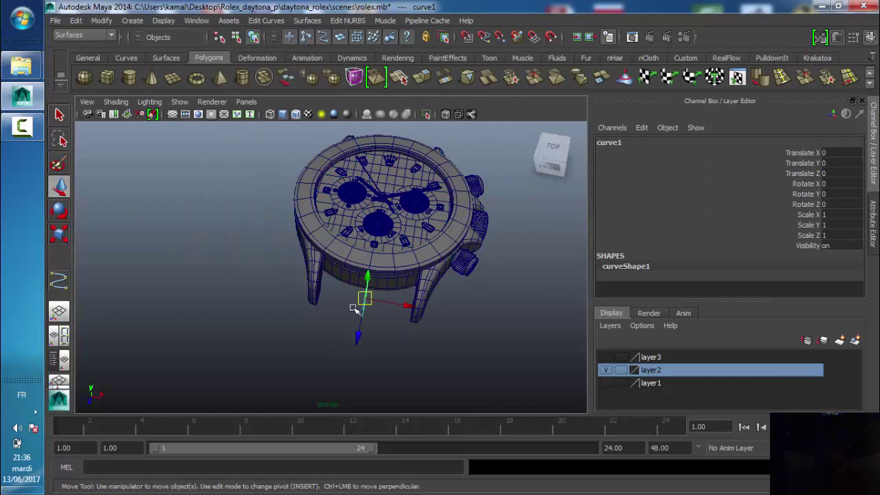
- Show layer3 in the top view and slide curve2 to Translate X 0.604 at the lug's outer edge
key(space)
key(space)
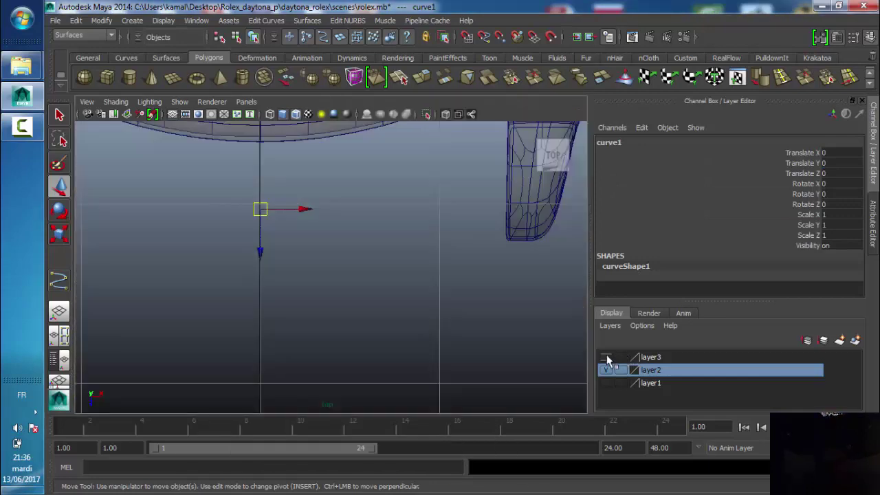
click(606, 357)
scroll(314, 232, up, 3)
alt+middle_drag(315, 231, 336, 305)
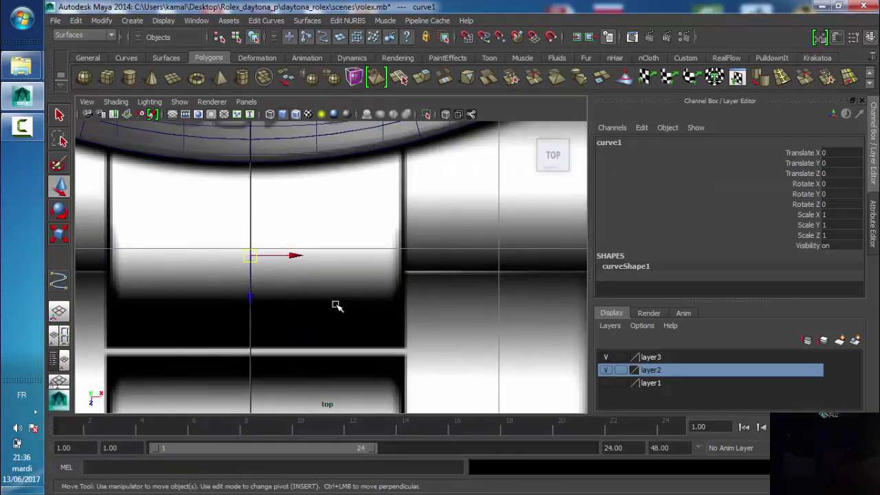
drag(300, 255, 448, 270)
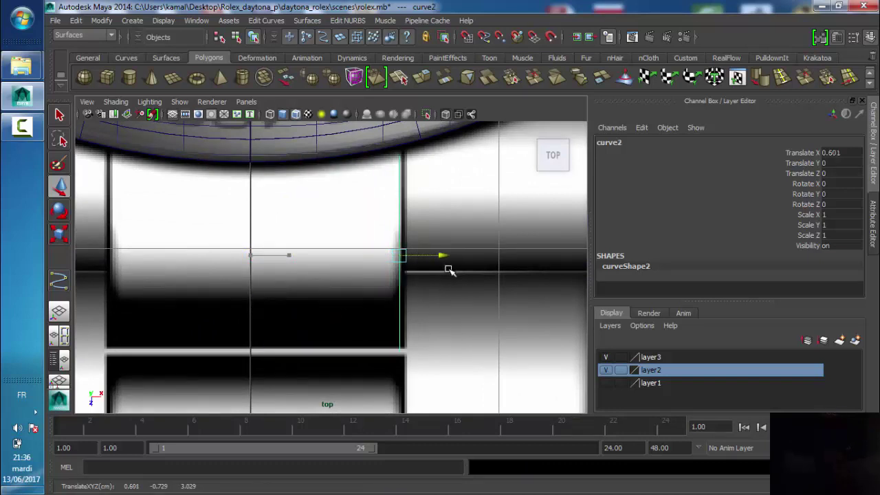
- Raise curve2's top control point toward the watch case
right_drag(401, 200, 337, 199)
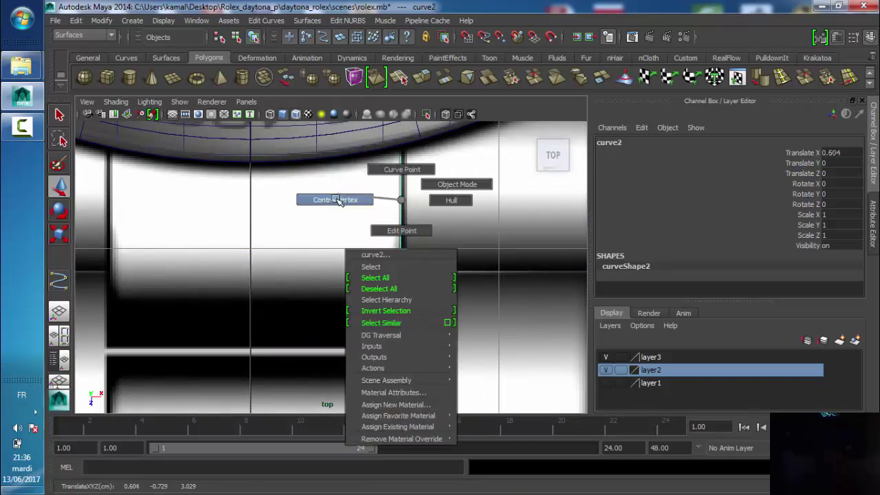
mouse_move(421, 140)
mouse_down()
mouse_move(370, 205)
mouse_move(373, 230)
mouse_up()
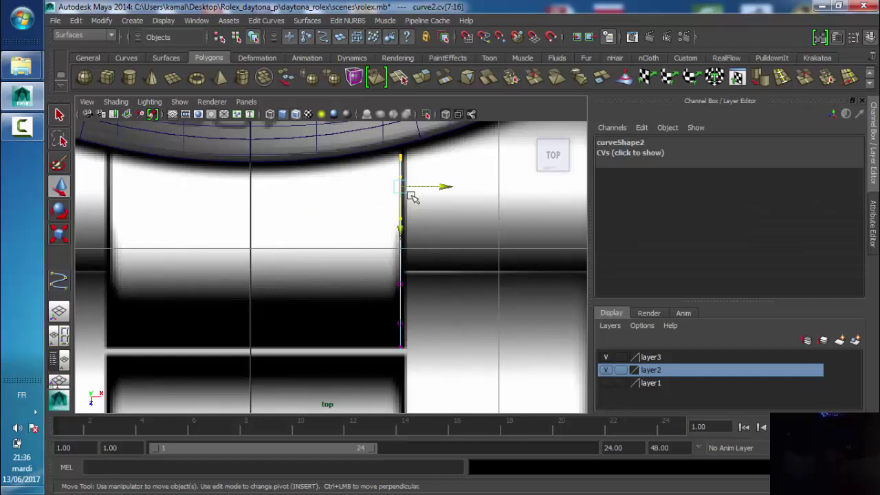
middle_drag(402, 231, 402, 222)
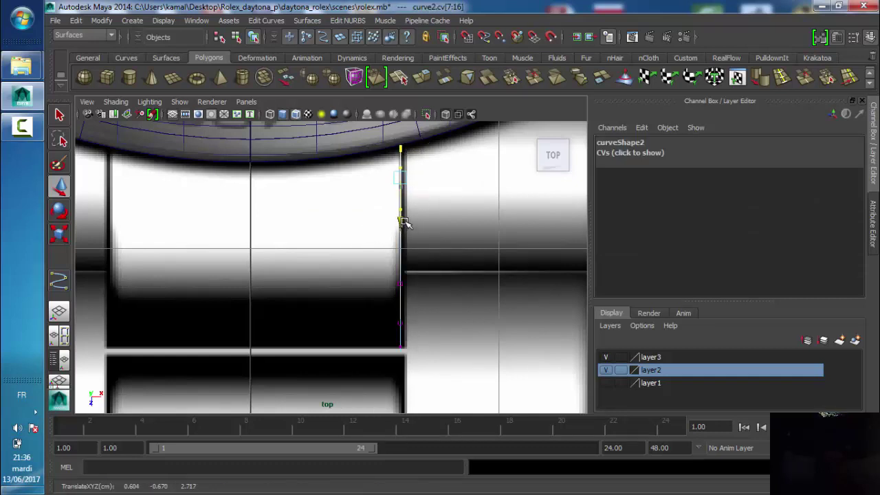
key(space)
key(space)
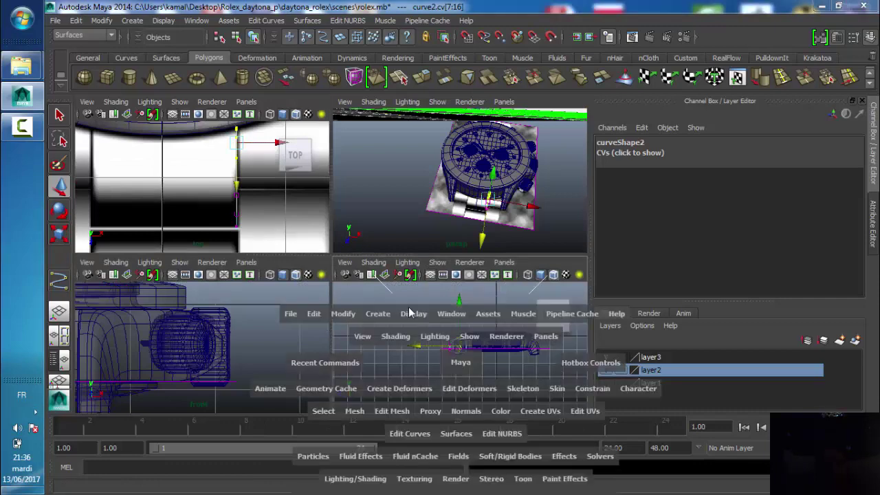
- Inspect curve2 against the bezel, then isolate it in the maximised side view
scroll(345, 265, up, 2)
scroll(345, 265, up, 2)
scroll(346, 265, up, 2)
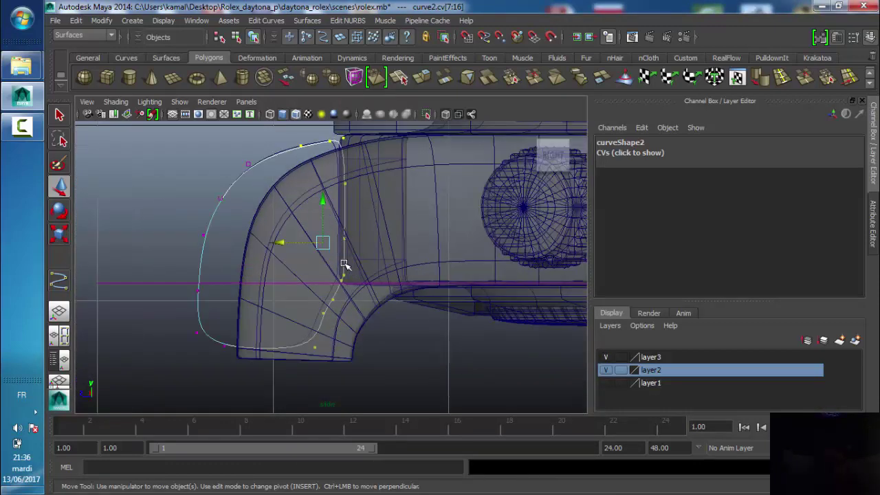
scroll(345, 265, up, 2)
scroll(348, 275, up, 1)
scroll(349, 301, up, 2)
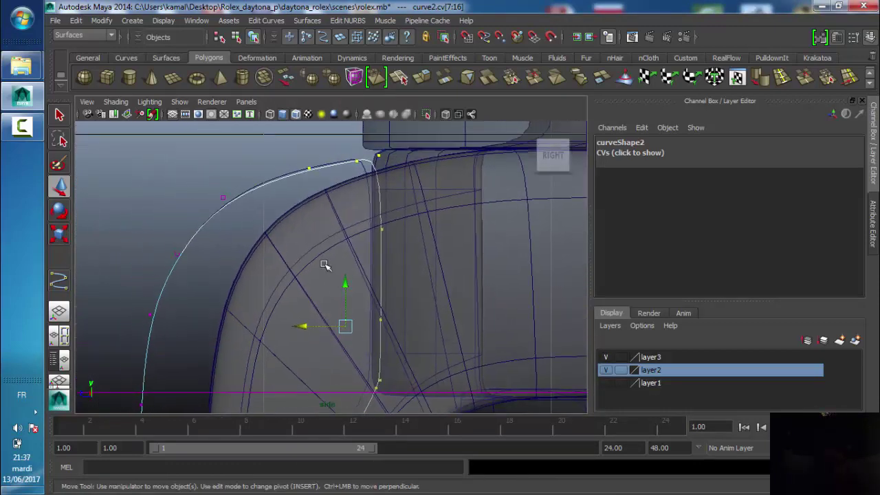
key(space)
key(space)
scroll(408, 257, up, 3)
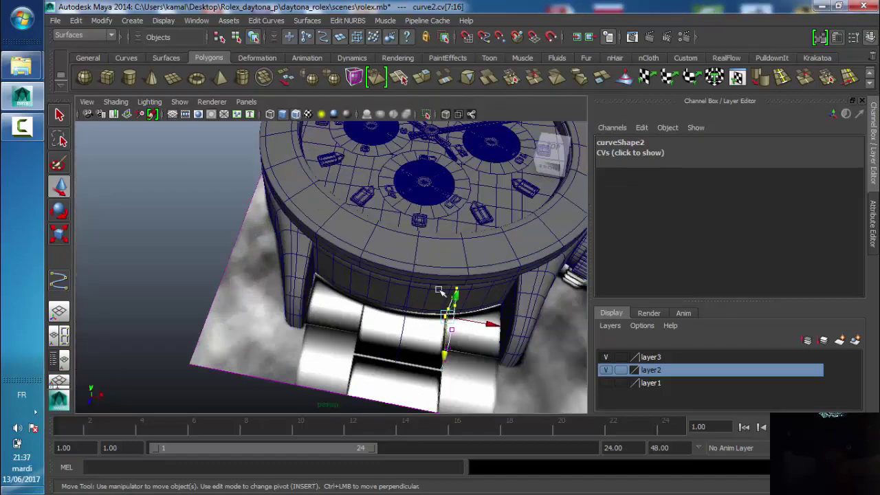
mouse_move(385, 262)
alt+mouse_down()
mouse_move(408, 257)
mouse_move(442, 270)
mouse_move(371, 261)
alt+mouse_up()
scroll(408, 257, up, 2)
scroll(409, 257, up, 2)
scroll(470, 261, up, 3)
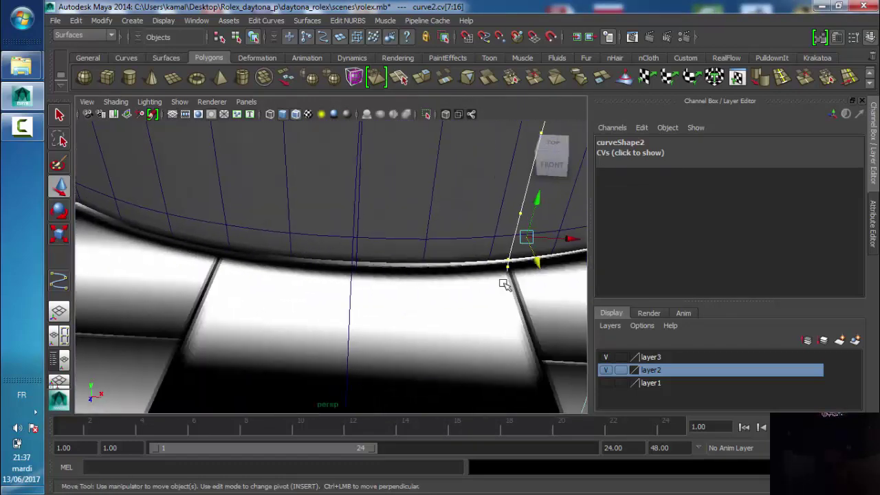
scroll(508, 278, up, 2)
mouse_move(518, 279)
alt+mouse_down()
mouse_move(485, 288)
mouse_move(490, 281)
mouse_move(392, 258)
mouse_move(455, 305)
alt+mouse_up()
key(space)
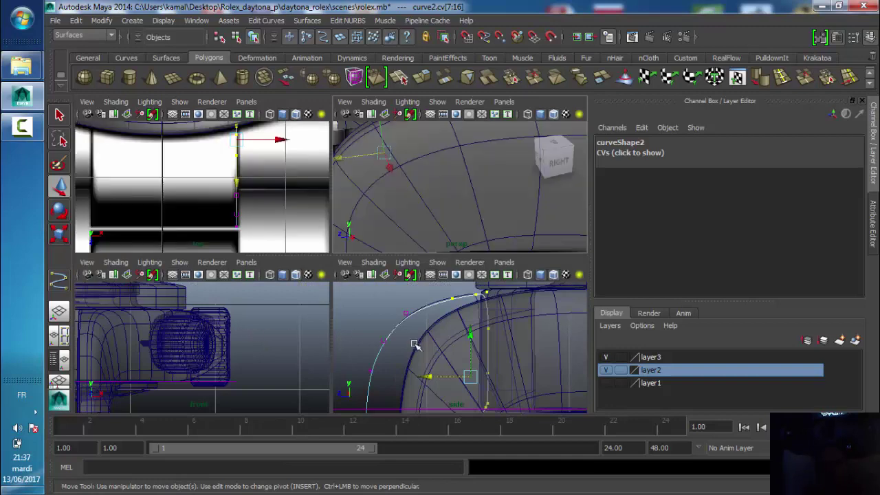
key(space)
click(427, 115)
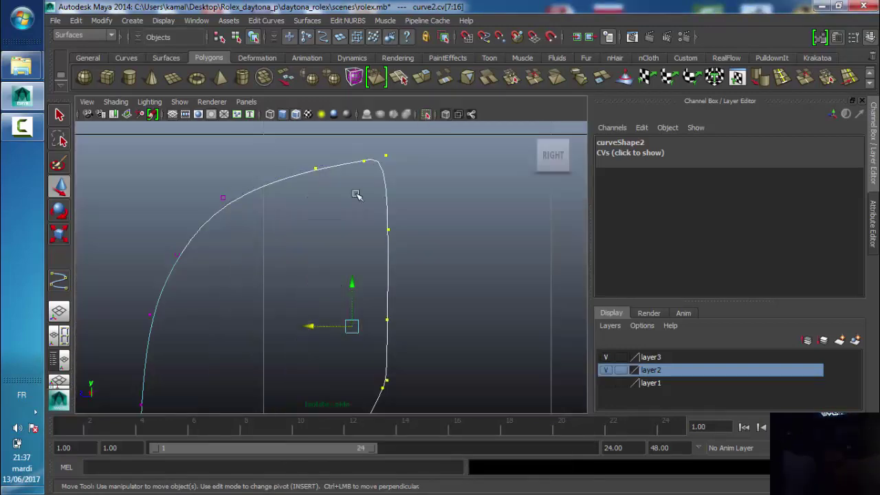
- Shift curve2's top-corner control points left into place
click(340, 181)
drag(340, 181, 333, 180)
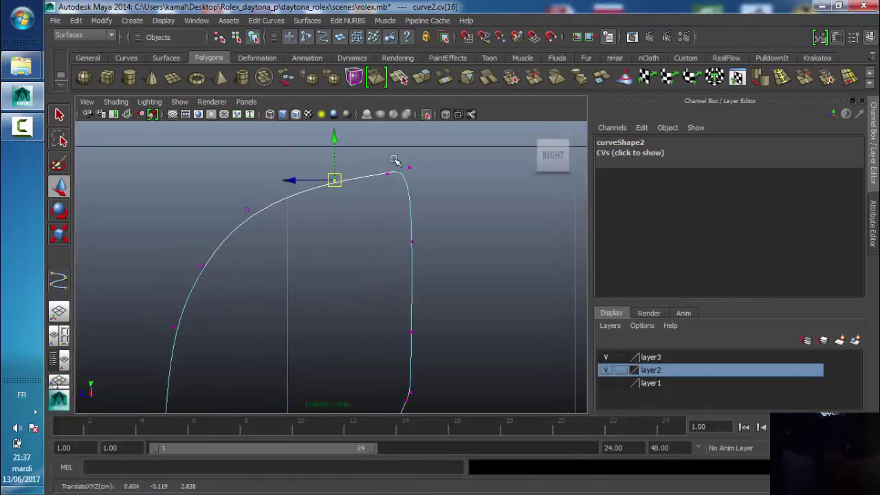
click(389, 173)
drag(389, 173, 382, 172)
- Raise a lower-bend point of curve2 to smooth the lower bend
mouse_move(379, 177)
alt+middle_down()
mouse_move(408, 204)
mouse_move(450, 291)
alt+middle_up()
click(399, 339)
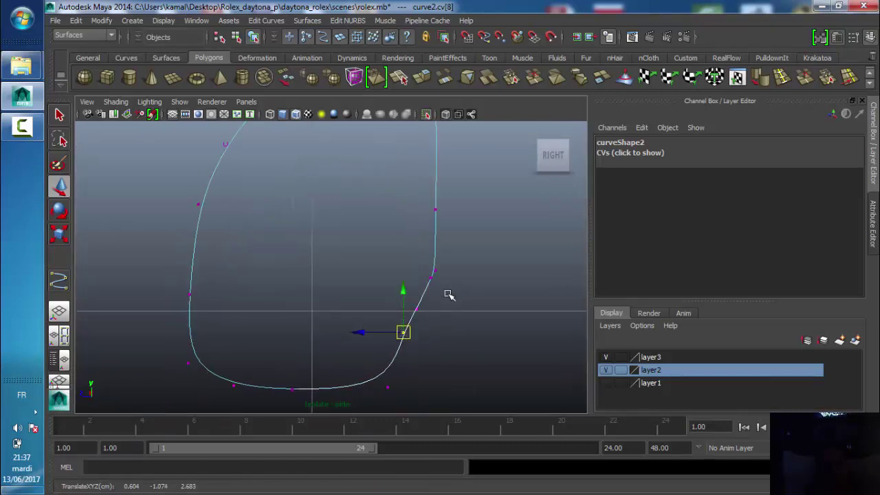
scroll(467, 275, up, 1)
drag(483, 257, 440, 306)
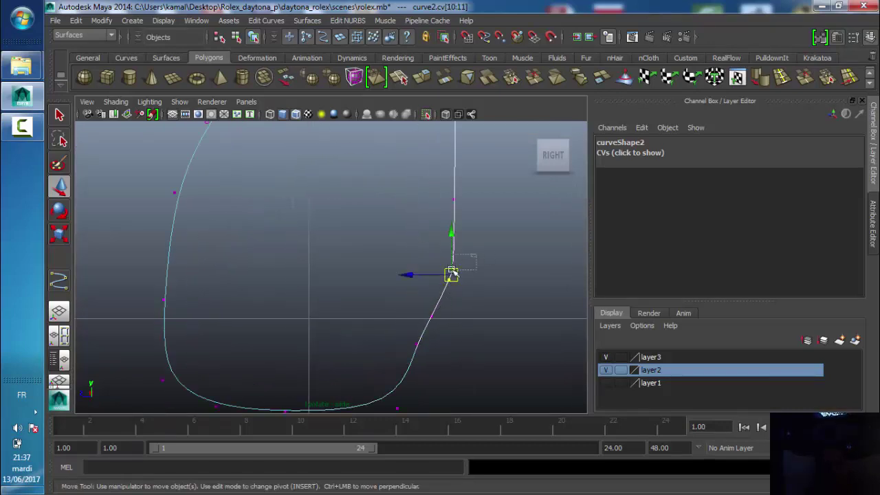
click(452, 273)
drag(451, 273, 455, 258)
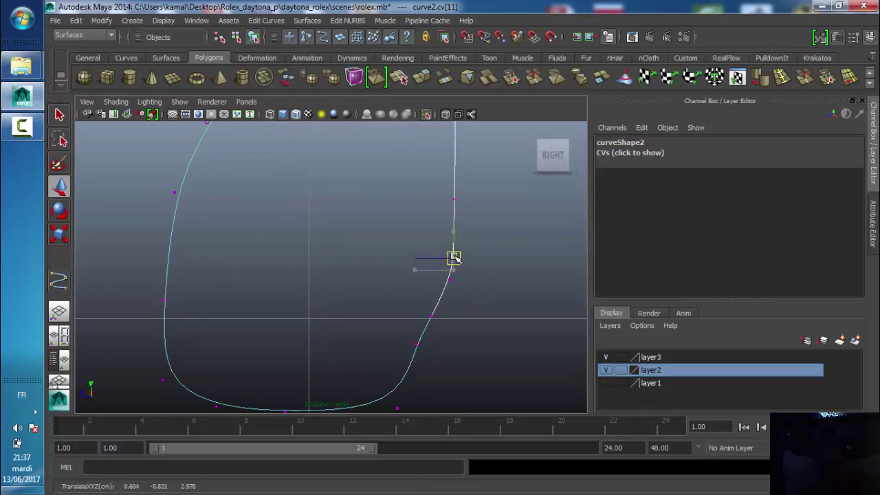
- Adjust the control points along curve2's left side and top
drag(141, 282, 167, 328)
alt+middle_drag(167, 328, 211, 354)
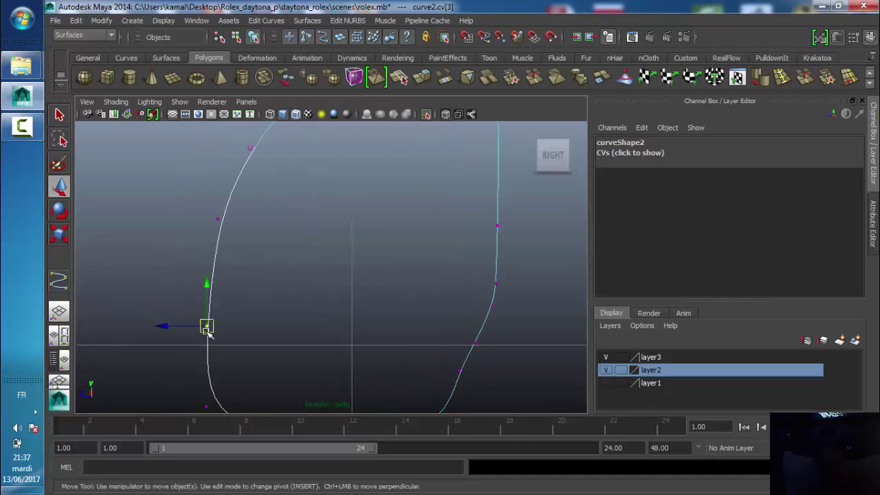
click(207, 328)
alt+middle_drag(245, 284, 271, 392)
click(260, 208)
click(283, 246)
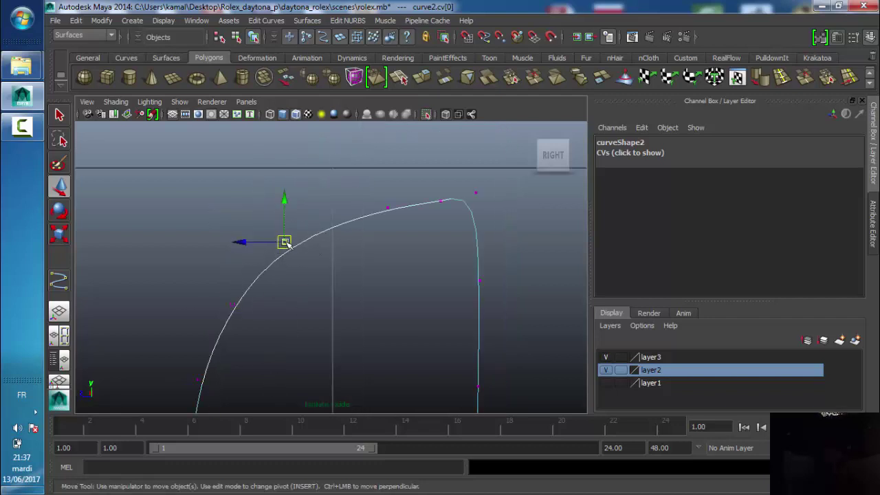
click(386, 206)
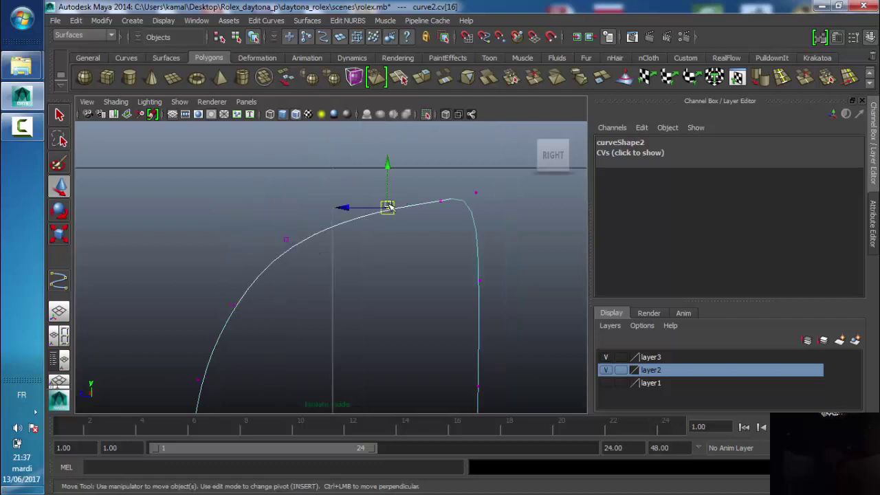
- Exit isolate select, orbit around the lugs and hide layer3
click(426, 112)
key(space)
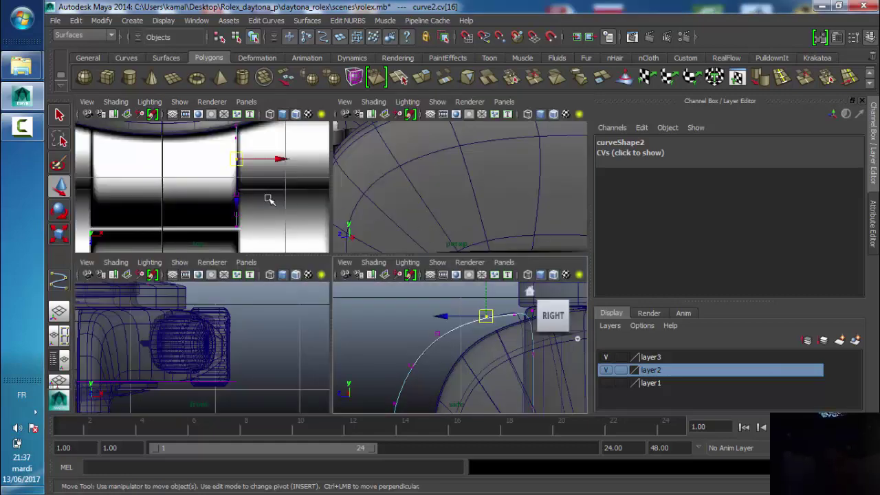
key(space)
key(space)
key(space)
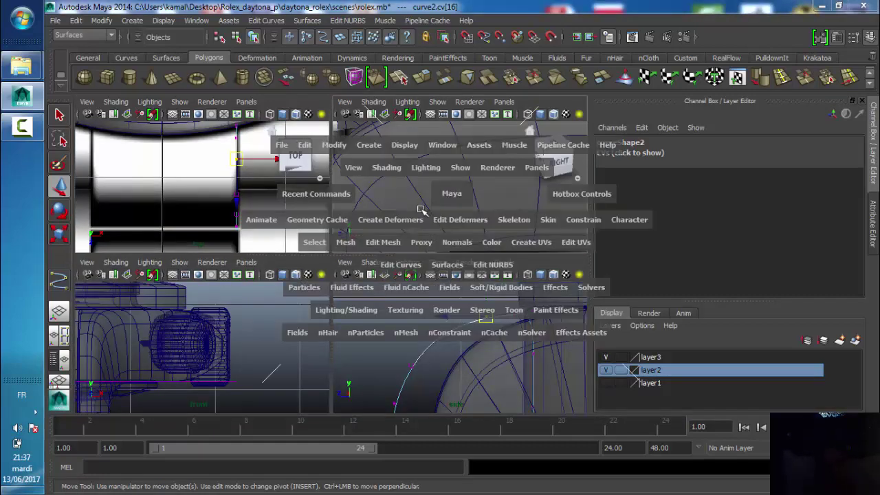
key(space)
alt+drag(357, 216, 326, 264)
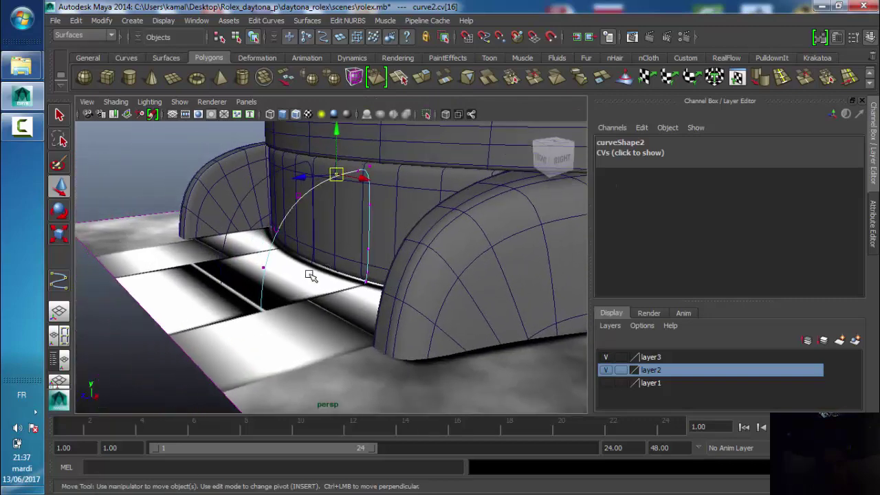
right_drag(288, 213, 294, 192)
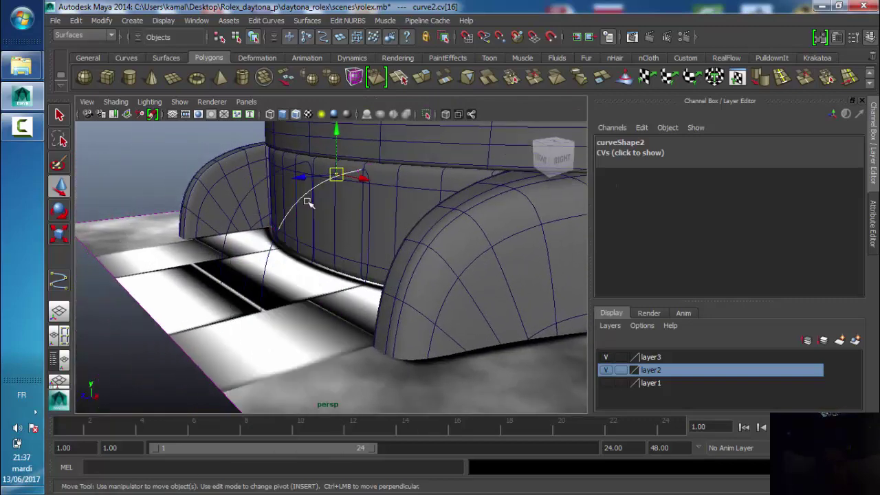
click(296, 190)
mouse_move(295, 190)
alt+mouse_down()
mouse_move(261, 190)
mouse_move(232, 175)
mouse_move(210, 142)
mouse_move(226, 158)
alt+mouse_up()
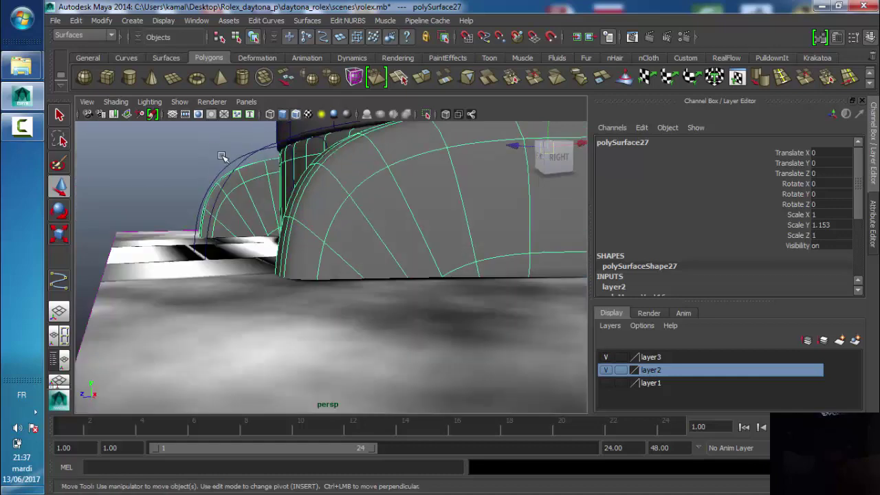
click(605, 357)
mouse_move(233, 227)
alt+mouse_down()
mouse_move(220, 245)
mouse_move(232, 309)
mouse_move(211, 342)
mouse_move(279, 337)
alt+mouse_up()
- Loft a surface, loft1, between the two lug profile curves
click(206, 330)
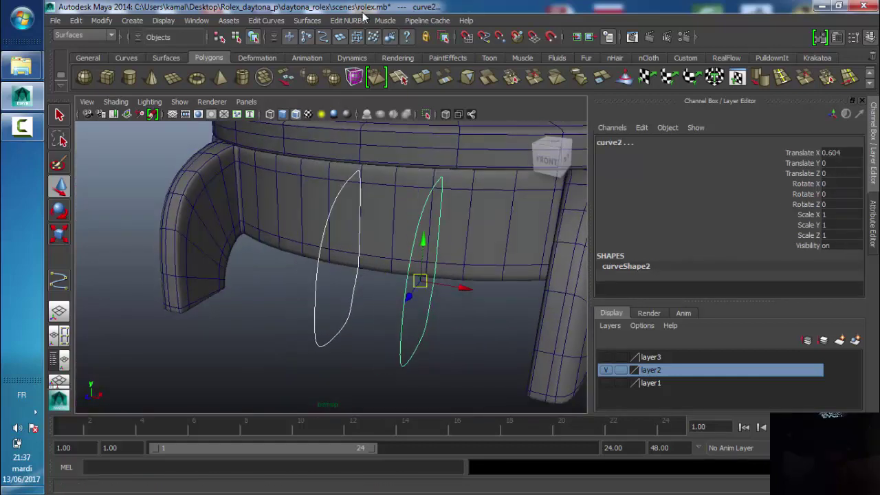
click(265, 20)
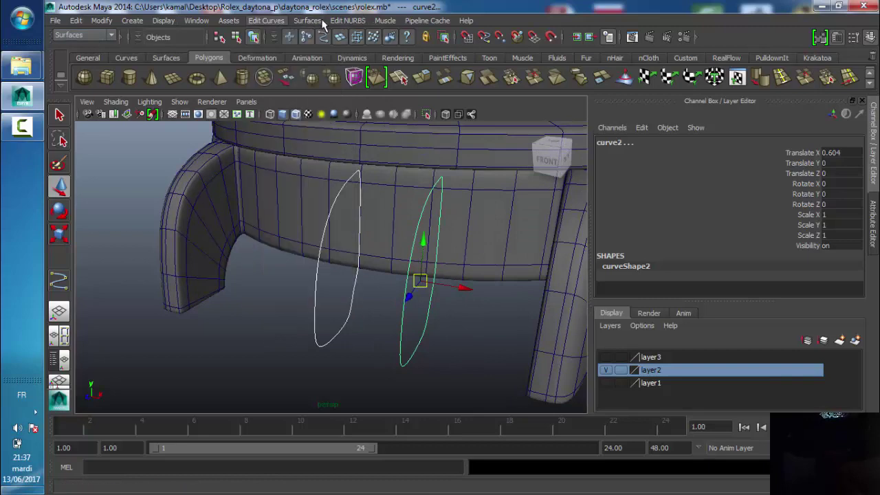
click(307, 21)
click(324, 56)
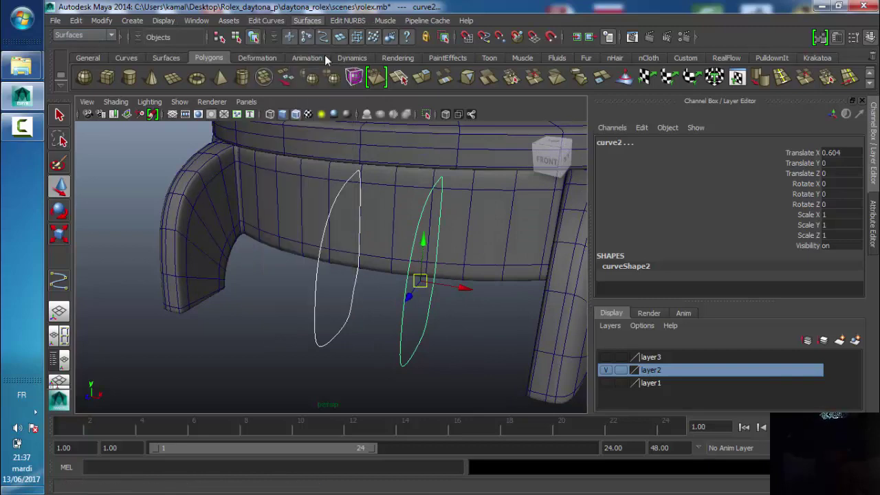
- Nudge curve2 in X and Z to Translate X 0.616 and duplicate it as curve3
mouse_move(478, 300)
alt+mouse_down()
mouse_move(479, 322)
mouse_move(448, 294)
alt+mouse_up()
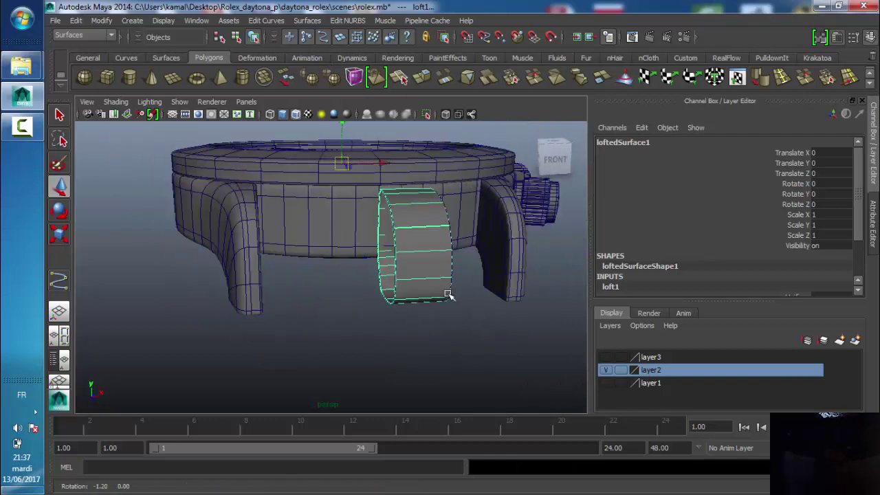
click(447, 338)
mouse_move(447, 337)
alt+mouse_down()
mouse_move(448, 295)
mouse_move(309, 269)
alt+mouse_up()
scroll(462, 269, up, 5)
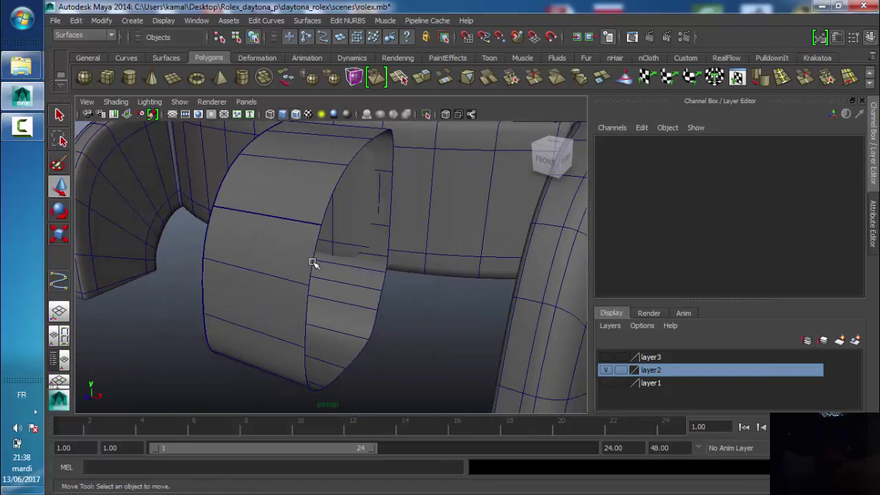
click(312, 264)
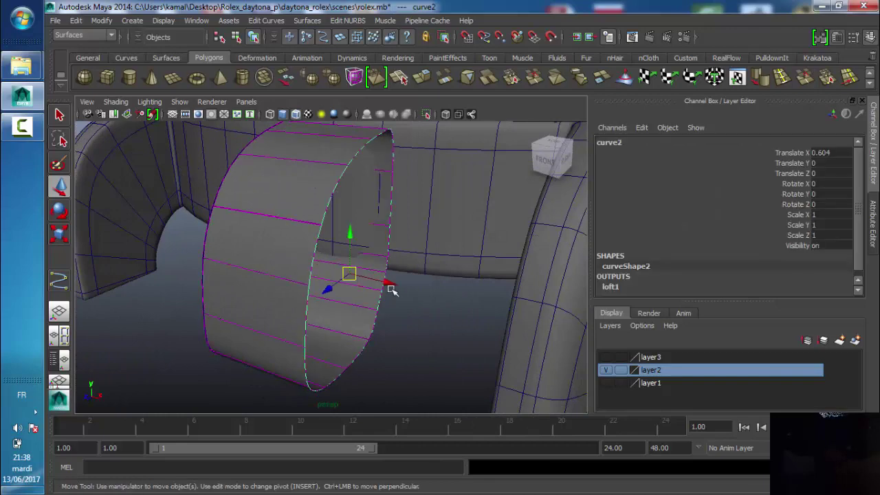
mouse_move(389, 287)
mouse_down()
mouse_move(338, 284)
mouse_move(334, 298)
mouse_move(339, 291)
mouse_up()
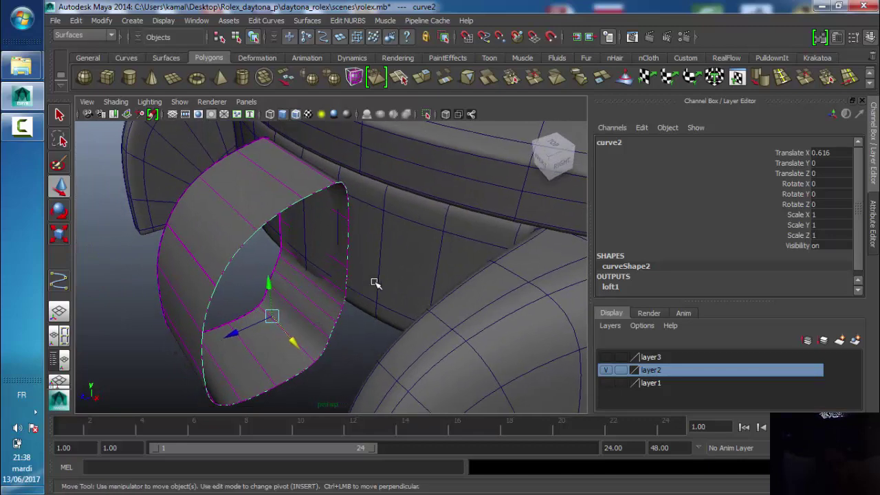
mouse_move(250, 329)
mouse_down()
mouse_move(240, 331)
mouse_move(365, 314)
mouse_move(393, 334)
mouse_move(474, 315)
mouse_move(471, 295)
mouse_move(413, 305)
mouse_move(334, 297)
mouse_up()
scroll(375, 297, down, 3)
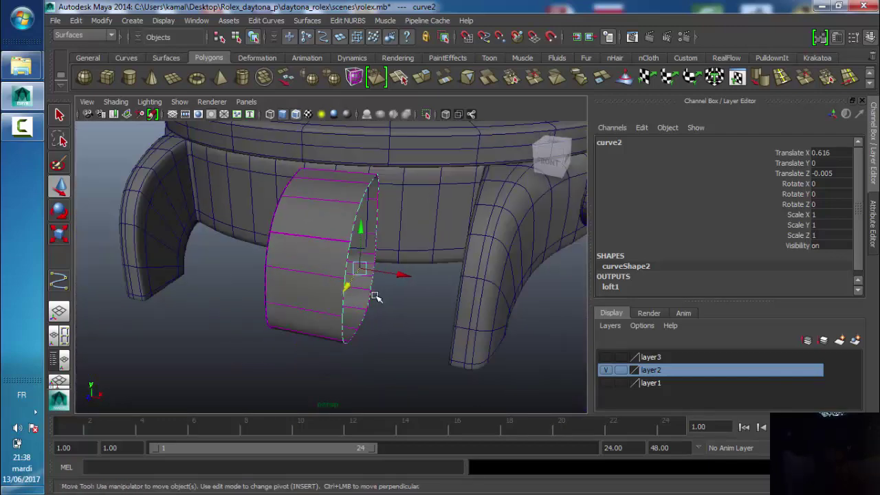
key(ctrl+d)
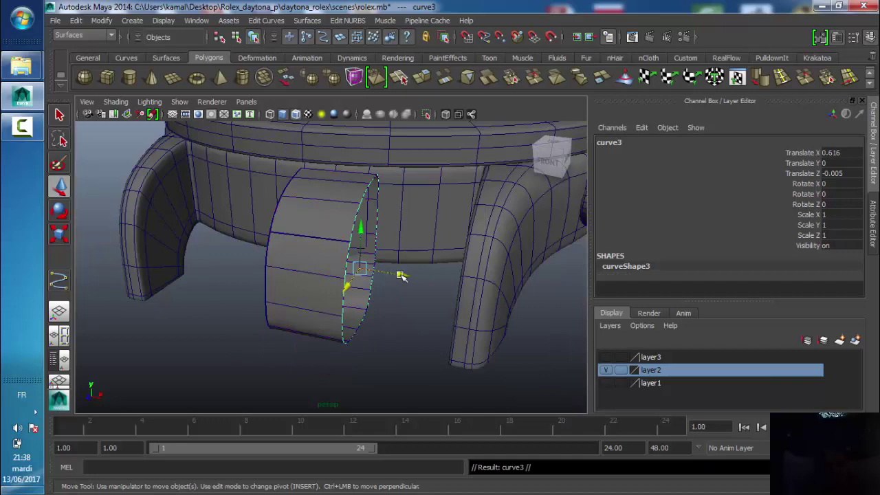
- Slide curve3 outward along X, show the reference layer in the top view, and select its control points
drag(401, 275, 409, 279)
key(space)
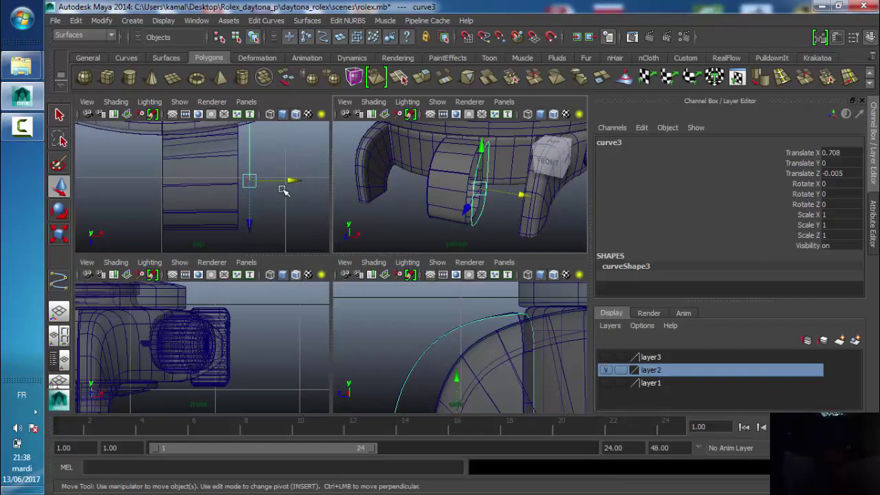
key(space)
click(605, 356)
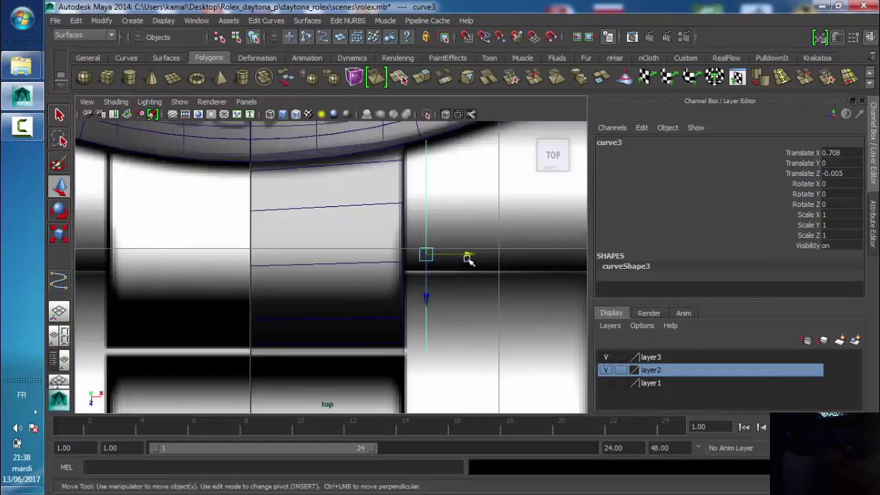
alt+middle_drag(467, 256, 420, 260)
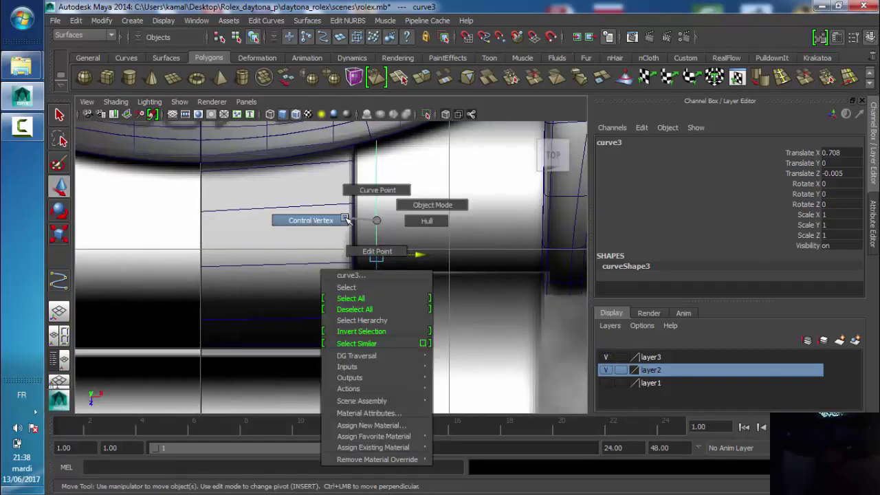
right_drag(374, 221, 304, 220)
mouse_move(429, 211)
mouse_down()
mouse_move(339, 372)
mouse_move(381, 338)
mouse_move(385, 275)
mouse_move(382, 291)
mouse_up()
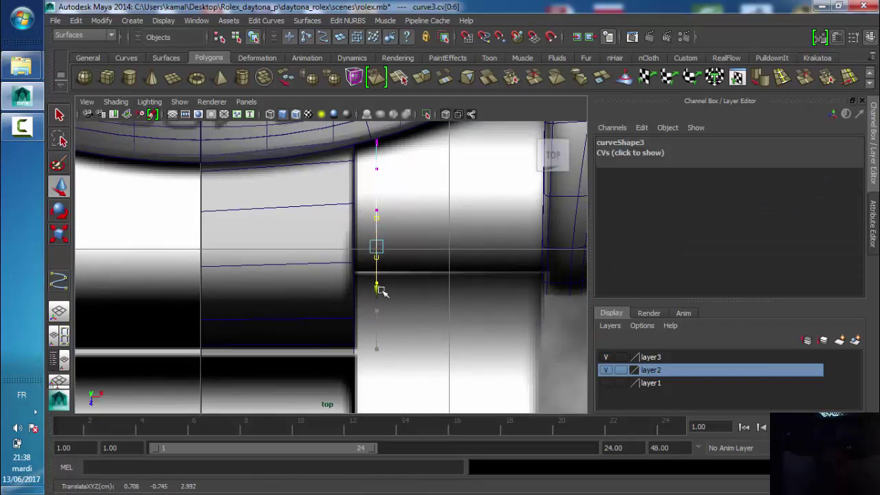
key(ctrl+z)
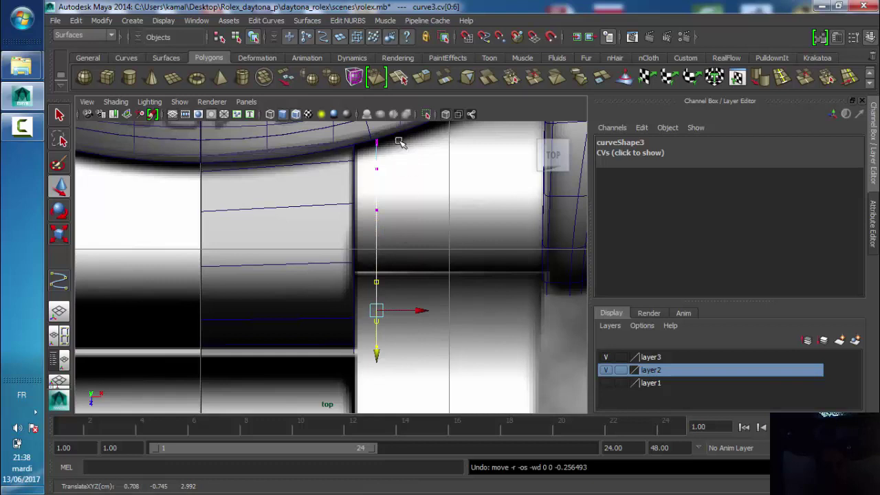
drag(400, 136, 355, 371)
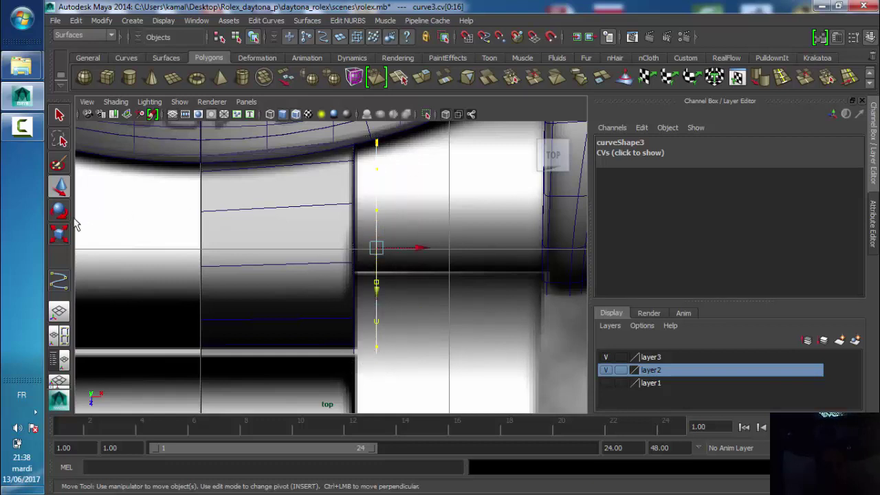
- Scale all of curve3's control points slightly narrower
click(59, 234)
click(416, 231)
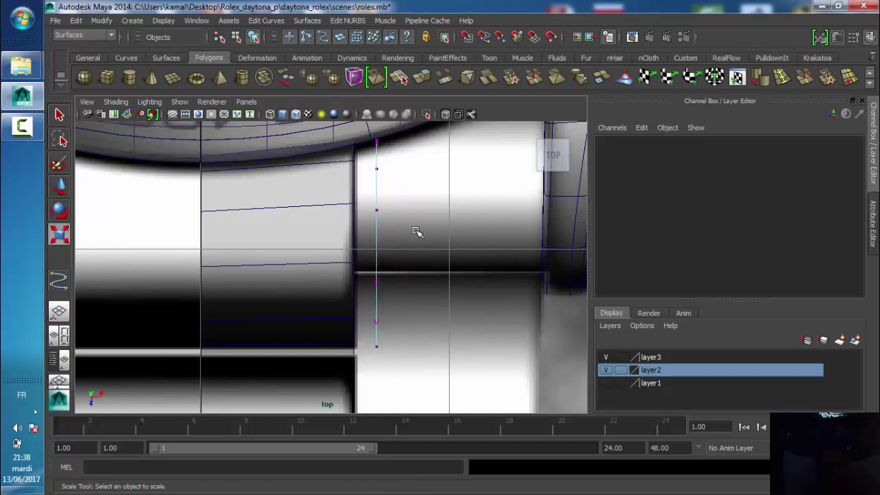
drag(403, 138, 337, 385)
mouse_move(378, 250)
mouse_down()
mouse_move(340, 252)
mouse_move(357, 243)
mouse_up()
- Move curve3's control points onto the lug's inner edge
click(59, 180)
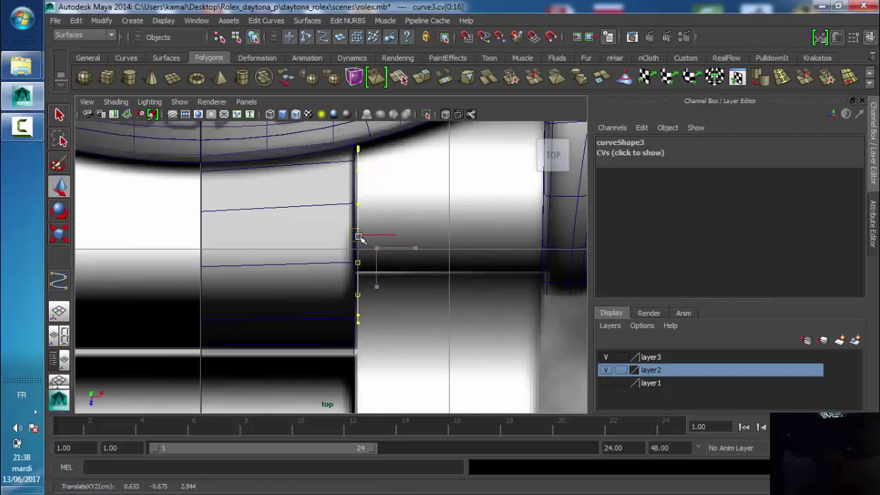
mouse_move(358, 259)
right_down()
mouse_move(340, 233)
mouse_move(359, 246)
right_up()
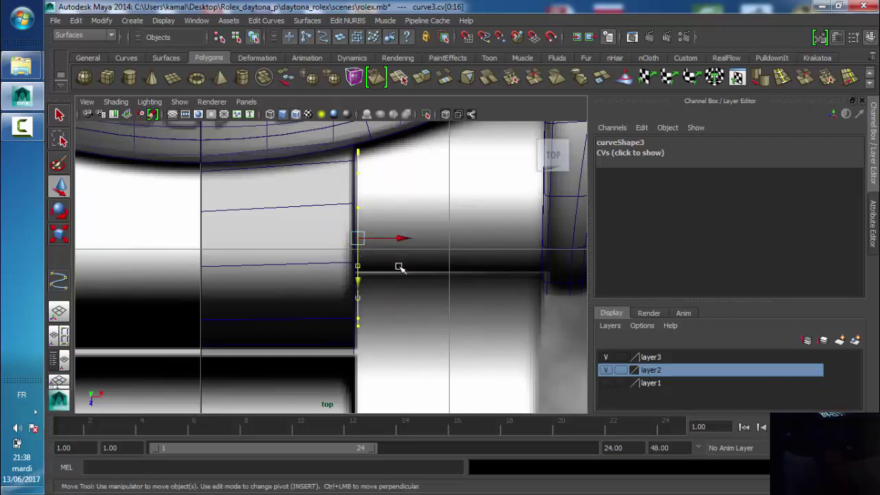
drag(409, 227, 332, 339)
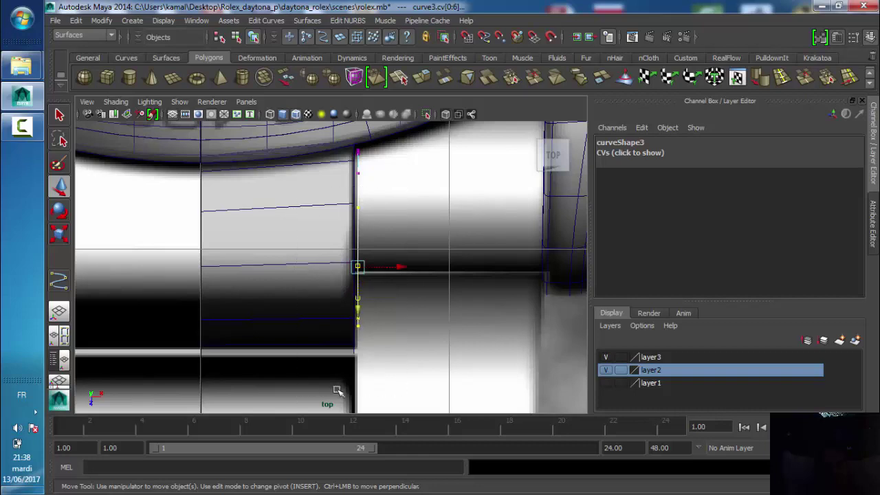
middle_drag(358, 310, 363, 256)
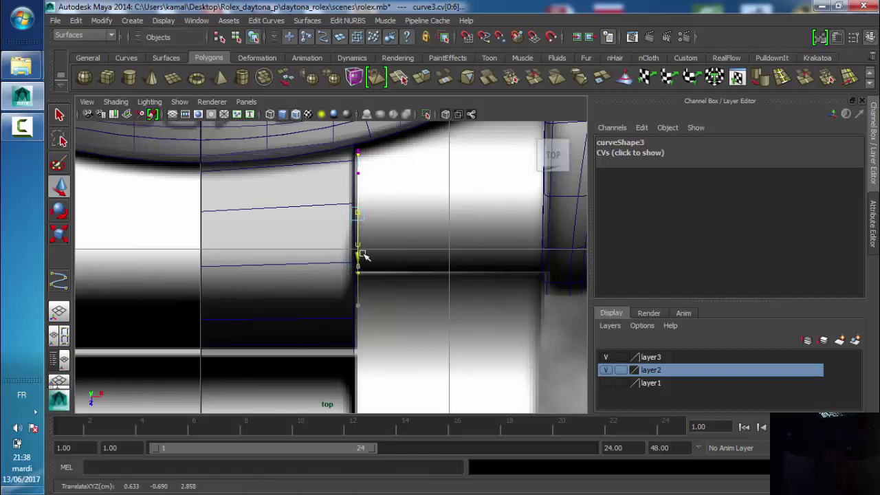
key(space)
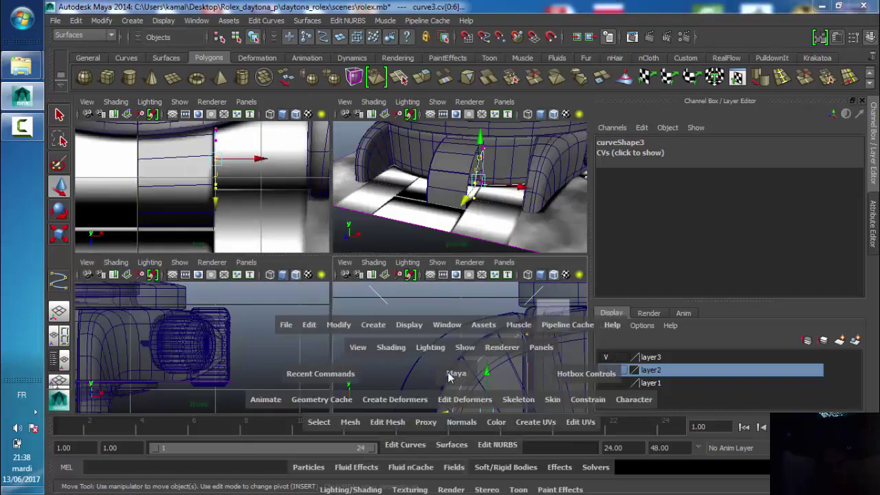
- Isolate curve3 in the side view and pull a point near its tip left to bend the upper hook
key(space)
click(426, 114)
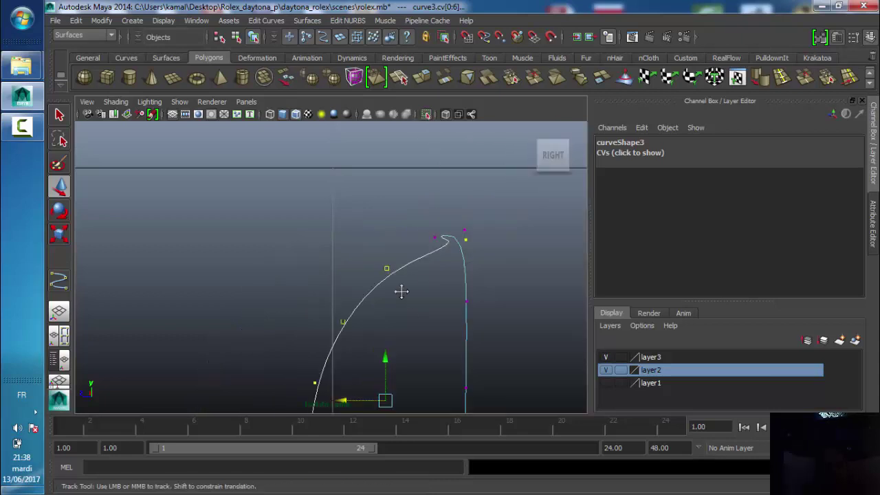
mouse_move(401, 290)
alt+middle_down()
mouse_move(400, 257)
mouse_move(411, 270)
alt+middle_up()
scroll(427, 218, up, 2)
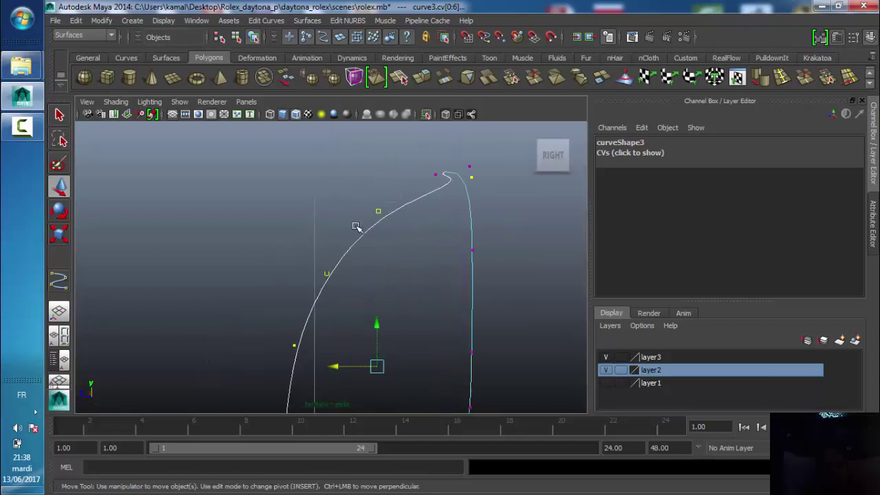
click(378, 211)
drag(378, 211, 367, 211)
click(435, 175)
drag(435, 174, 406, 180)
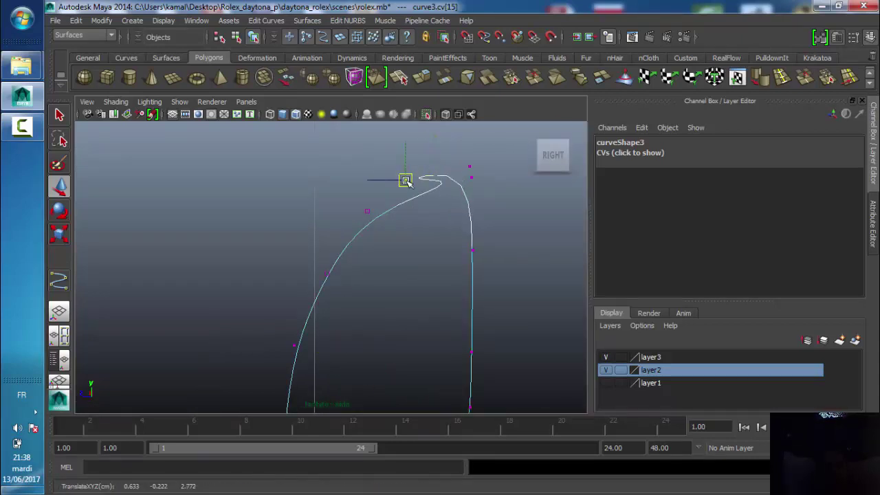
key(ctrl+z)
click(367, 211)
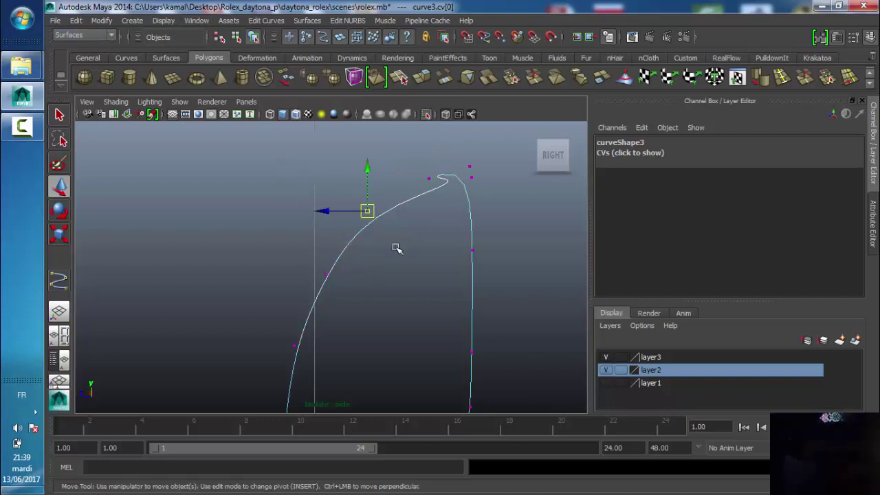
click(261, 21)
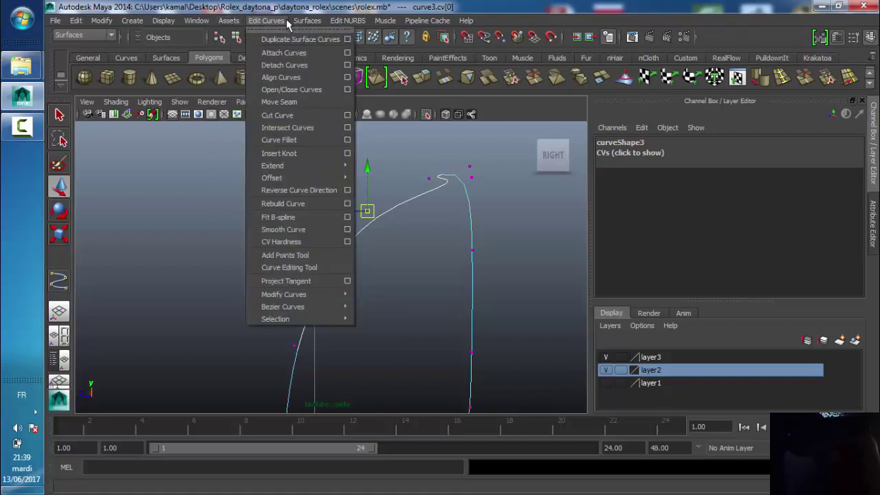
click(206, 260)
click(355, 235)
click(359, 229)
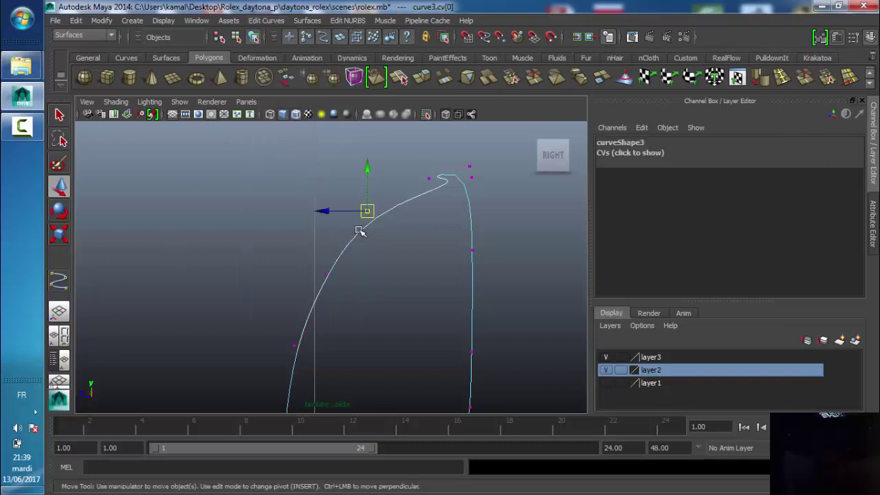
click(359, 231)
drag(377, 206, 366, 233)
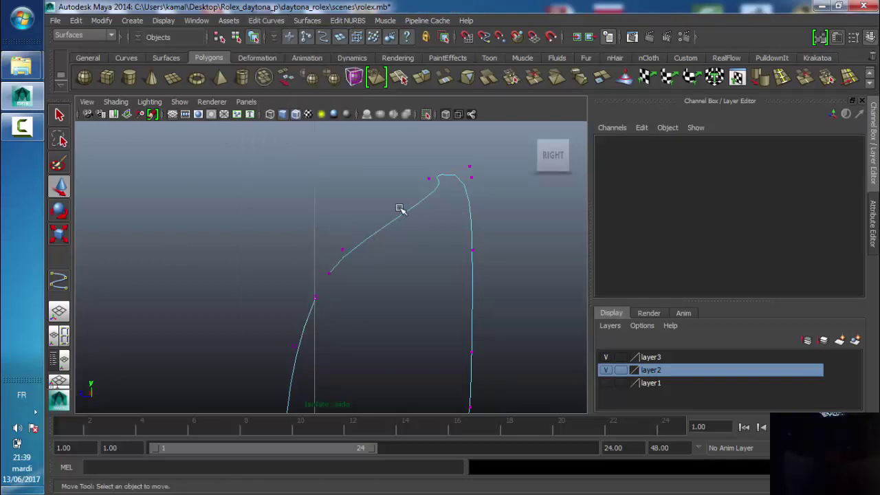
drag(431, 178, 411, 240)
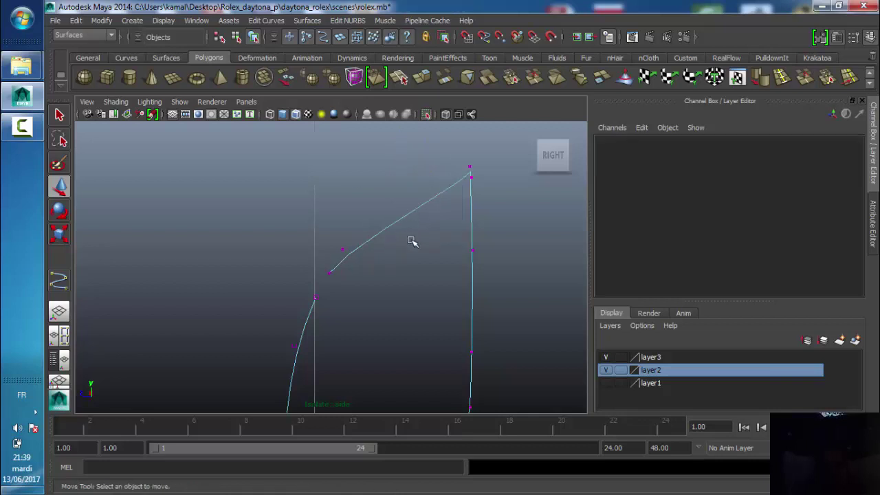
click(469, 167)
mouse_move(446, 168)
mouse_down()
mouse_move(472, 174)
mouse_move(382, 173)
mouse_move(359, 185)
mouse_up()
click(472, 176)
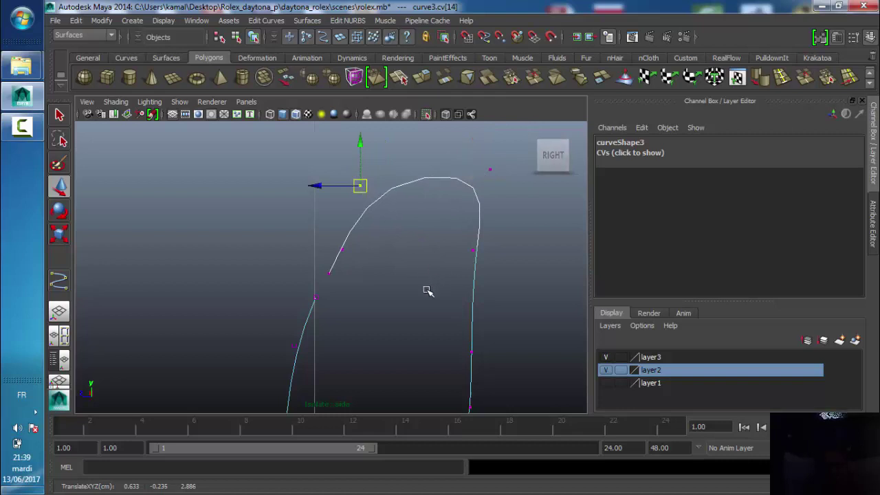
drag(361, 267, 333, 279)
key(ctrl+z)
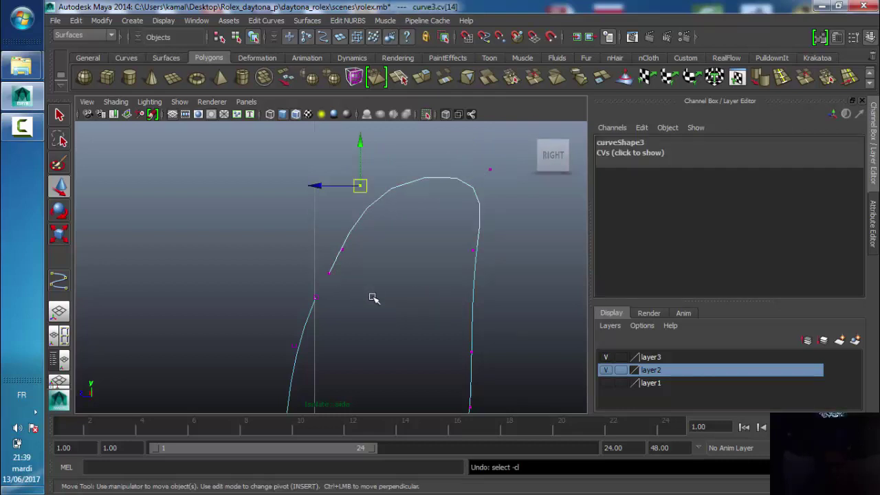
key(ctrl+z)
key(ctrl+z)
key(ctrl+z)
key(ctrl+z)
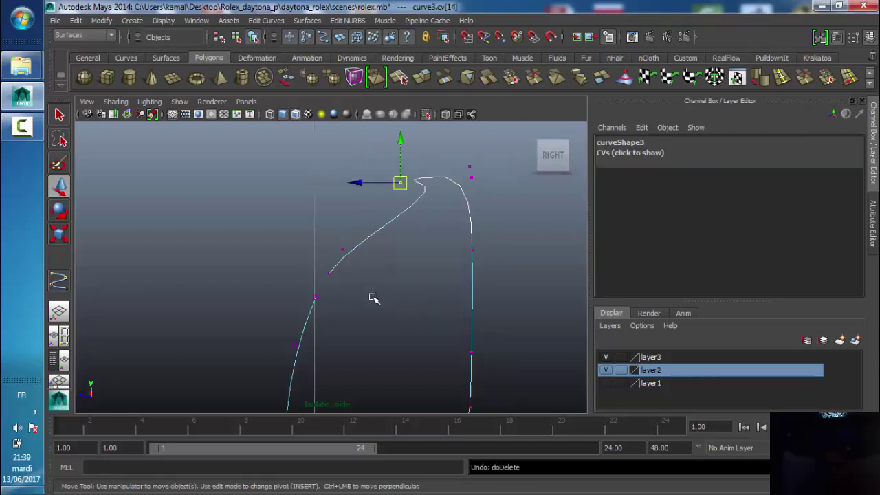
key(ctrl+z)
key(ctrl+z)
key(ctrl+z)
key(ctrl+z)
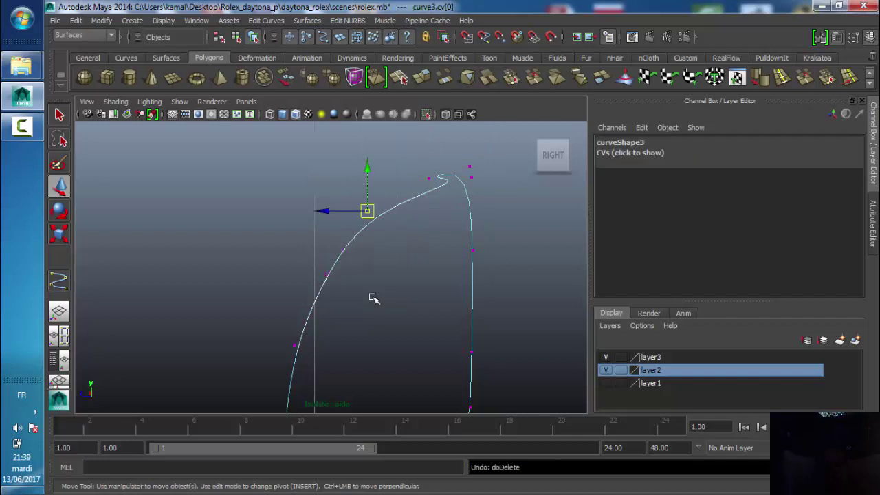
key(ctrl+z)
- Move curve3's upper-left, lower-left and top control points to round its left side and top
click(367, 211)
drag(366, 211, 339, 223)
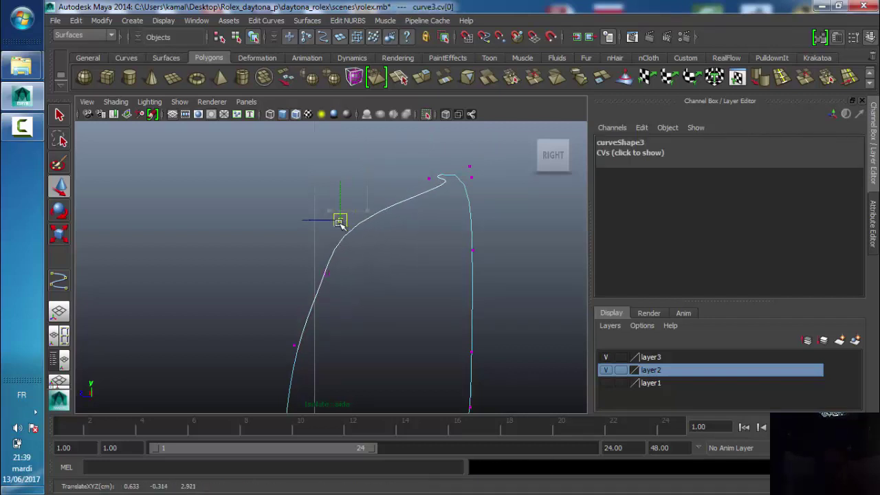
click(327, 274)
drag(327, 273, 295, 305)
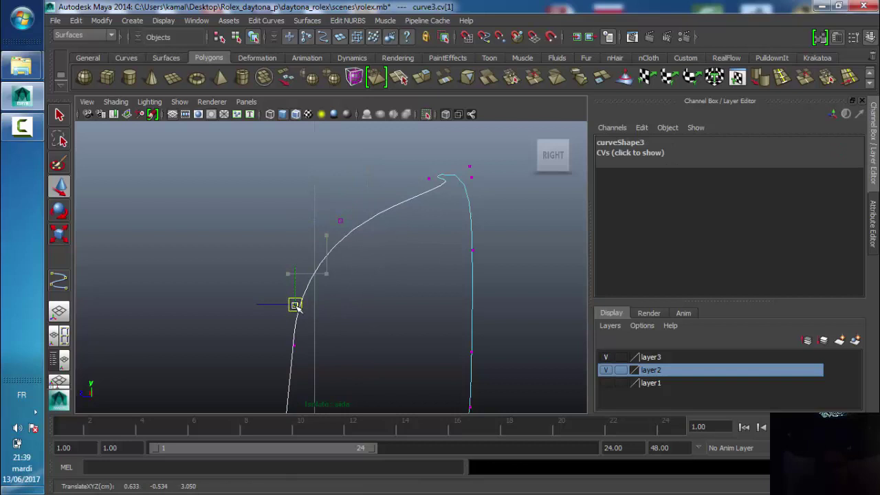
click(428, 176)
mouse_move(427, 177)
mouse_down()
mouse_move(422, 171)
mouse_move(436, 179)
mouse_move(477, 175)
mouse_move(389, 199)
mouse_move(369, 191)
mouse_up()
click(469, 168)
click(512, 185)
click(472, 176)
click(423, 171)
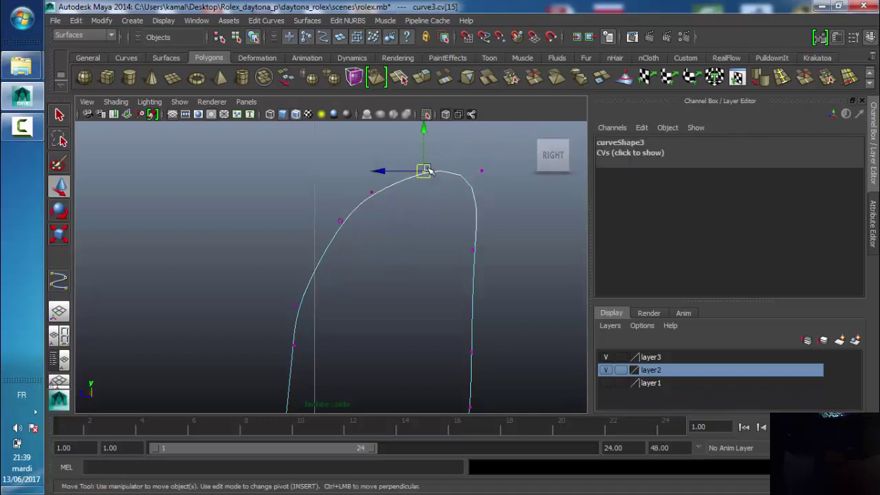
drag(423, 171, 427, 173)
click(340, 220)
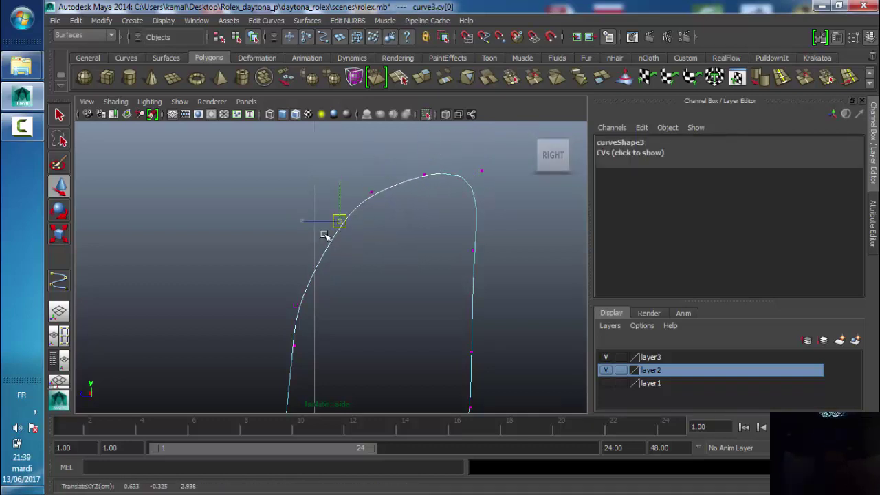
drag(339, 221, 316, 242)
- Reshape curve3's bottom bend by pulling its lower control points down and right
alt+middle_drag(343, 295, 294, 294)
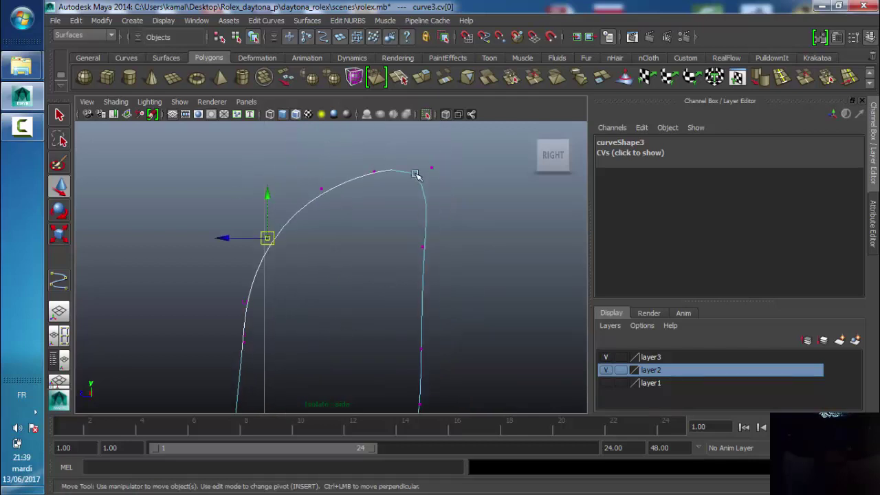
click(432, 167)
drag(432, 167, 424, 170)
mouse_move(420, 277)
alt+middle_down()
mouse_move(401, 305)
mouse_move(430, 303)
alt+middle_up()
drag(407, 311, 406, 313)
middle_drag(416, 303, 428, 307)
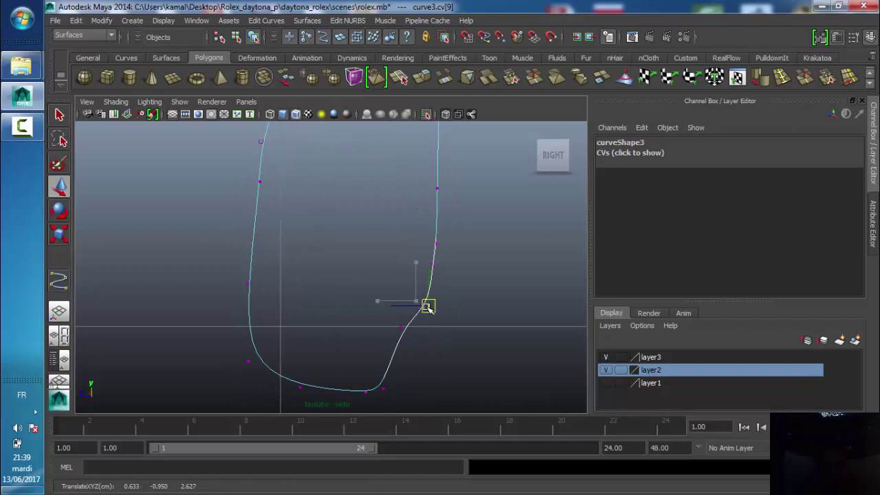
click(401, 327)
drag(401, 329, 418, 353)
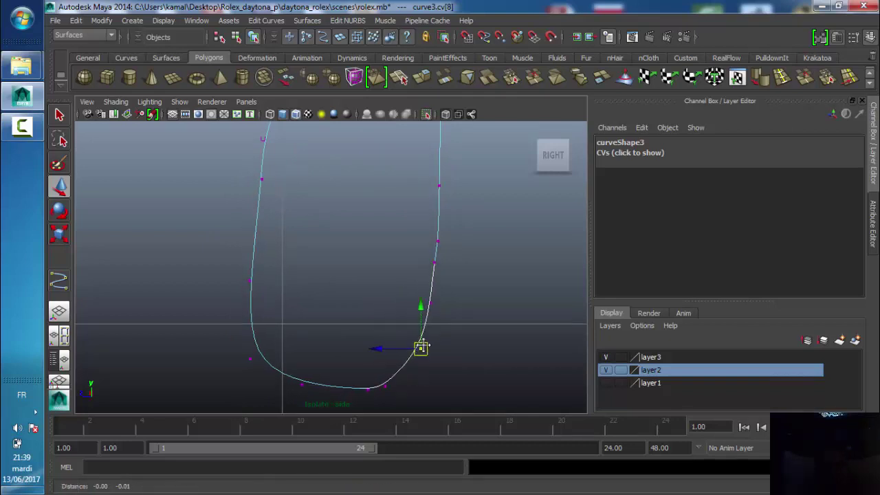
alt+middle_drag(389, 391, 395, 363)
click(397, 362)
click(393, 358)
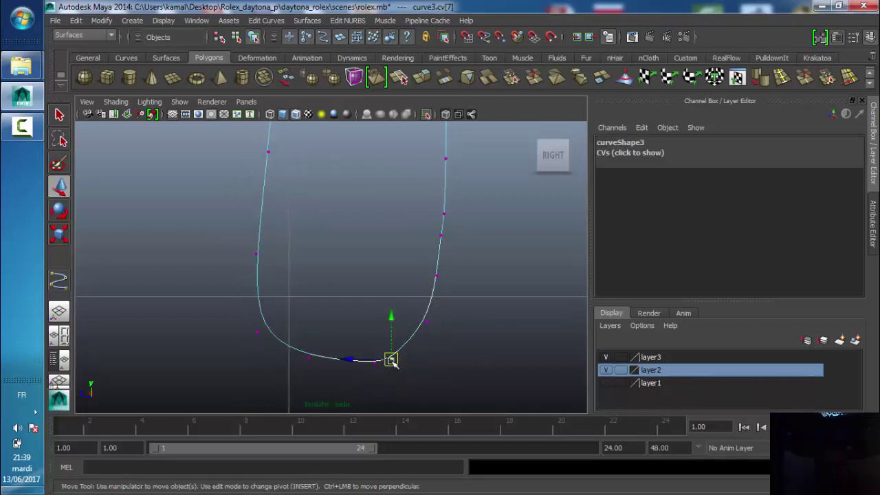
drag(392, 358, 410, 361)
alt+middle_drag(410, 362, 350, 314)
- Adjust curve3's left and right side control points to finish the rounded loop
click(307, 222)
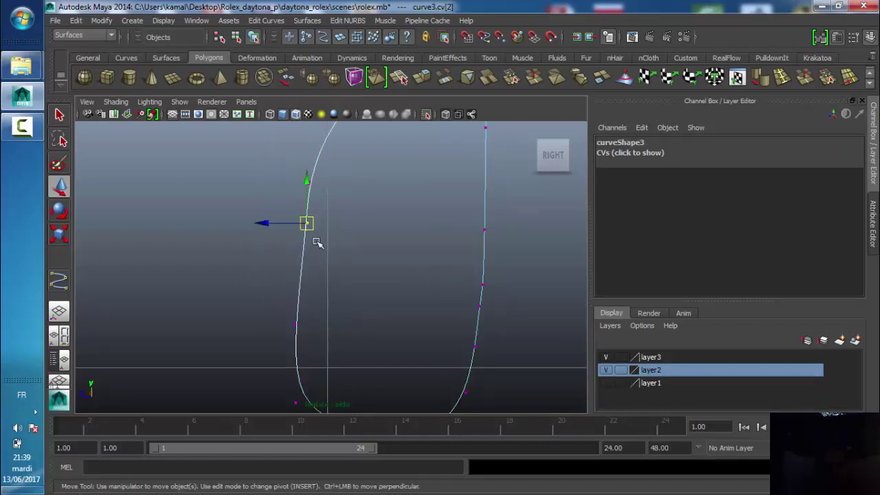
drag(306, 227, 298, 245)
click(482, 284)
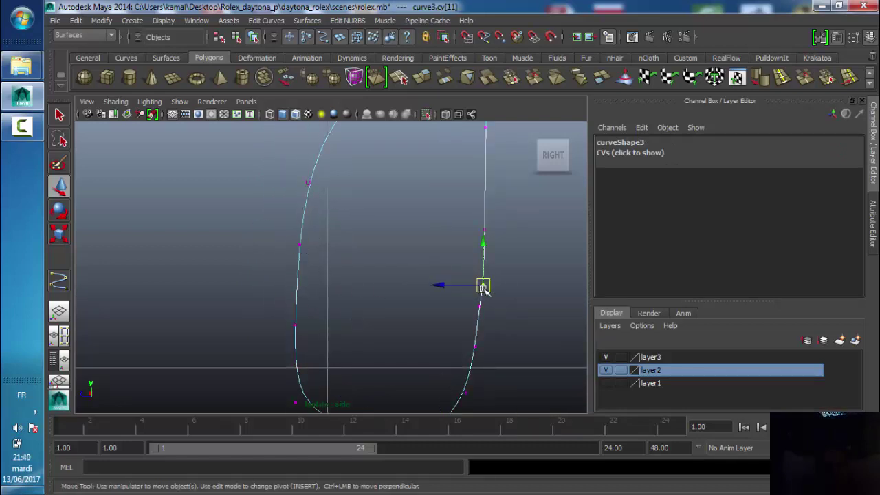
click(480, 306)
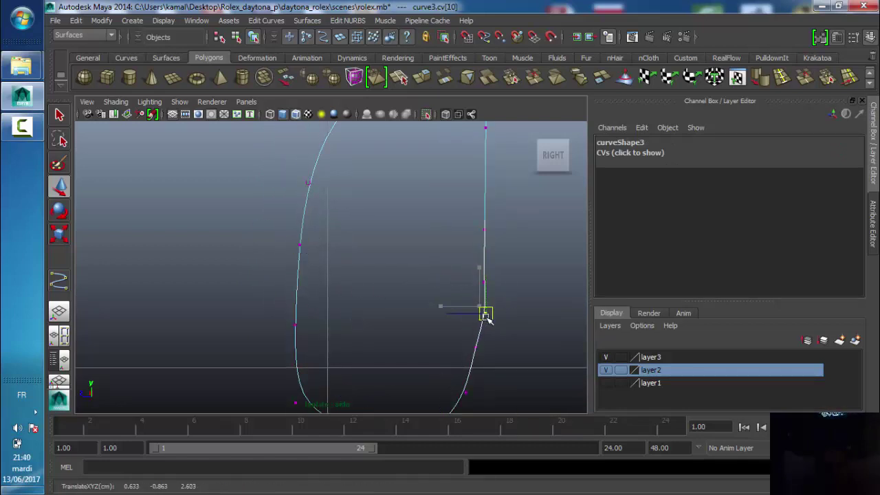
drag(484, 309, 482, 315)
scroll(467, 332, down, 5)
scroll(454, 330, up, 3)
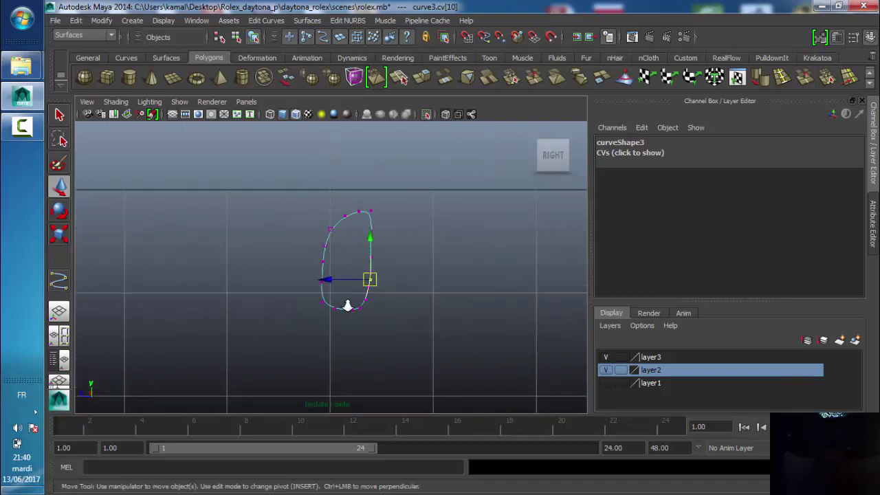
scroll(344, 307, up, 2)
scroll(365, 343, up, 1)
alt+middle_drag(394, 287, 385, 247)
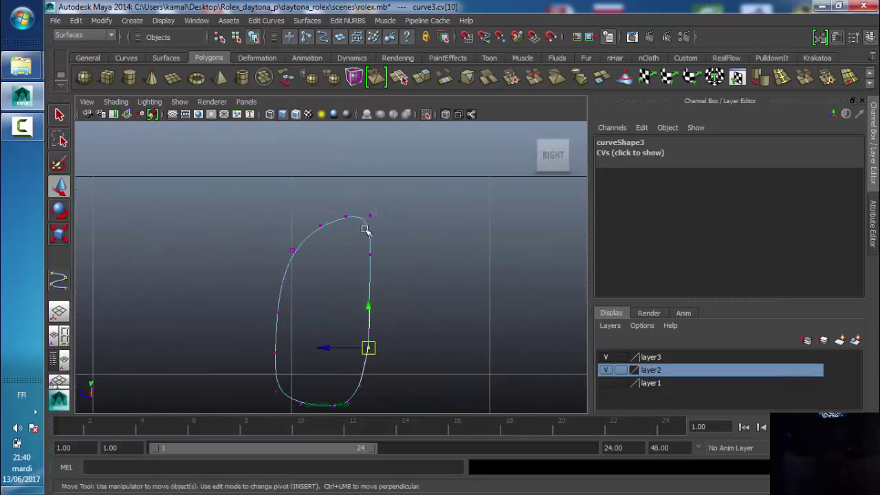
click(369, 217)
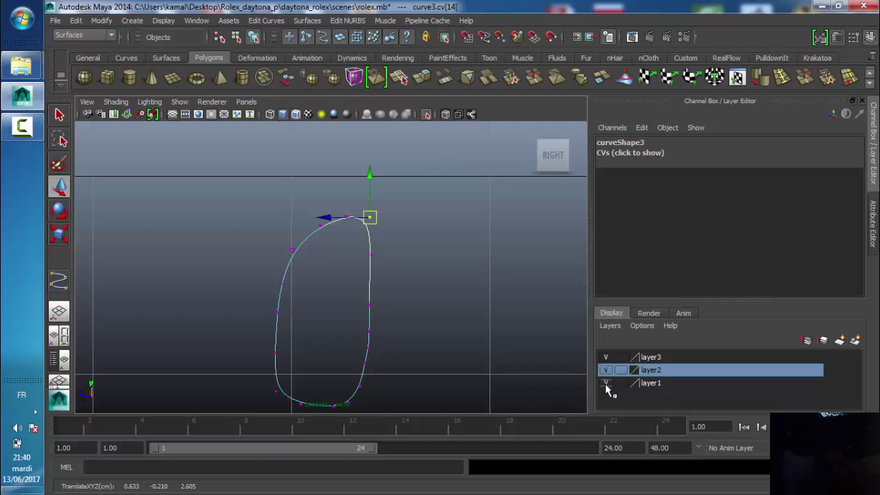
- Show layer2's watch model again and frame curve3 in the Top and Perspective views
click(605, 370)
scroll(408, 252, up, 1)
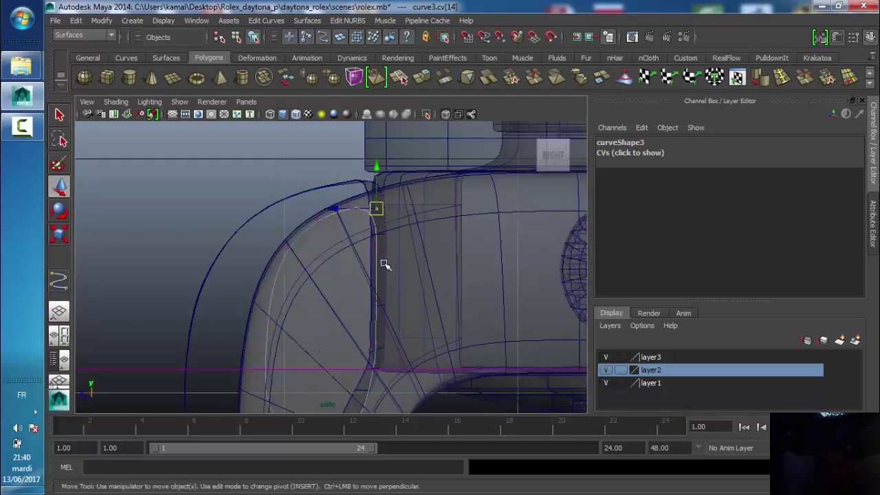
scroll(387, 265, up, 2)
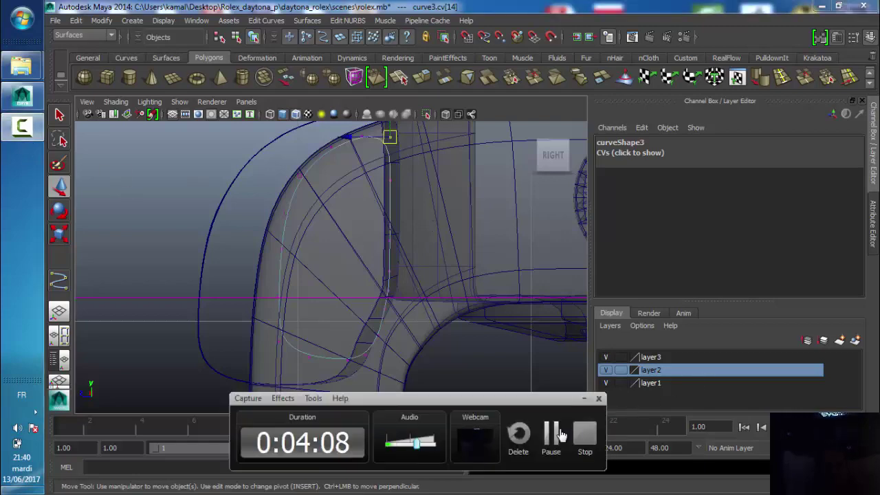
key(space)
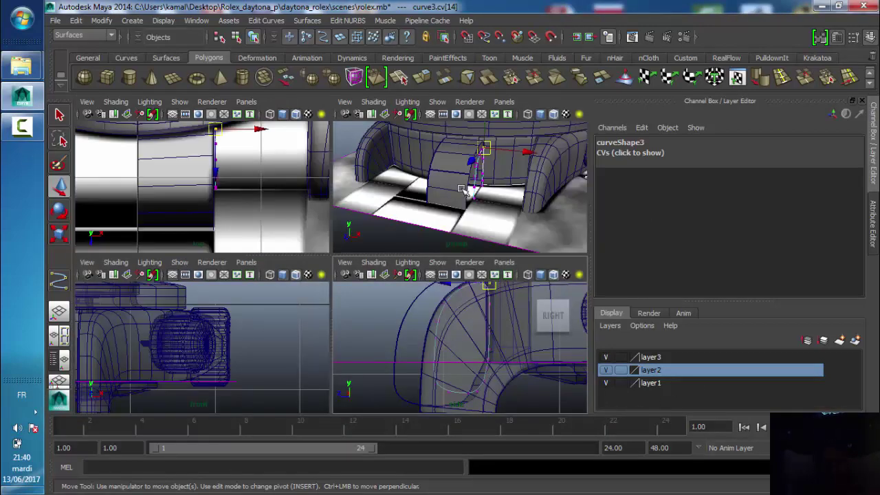
key(space)
scroll(397, 250, up, 1)
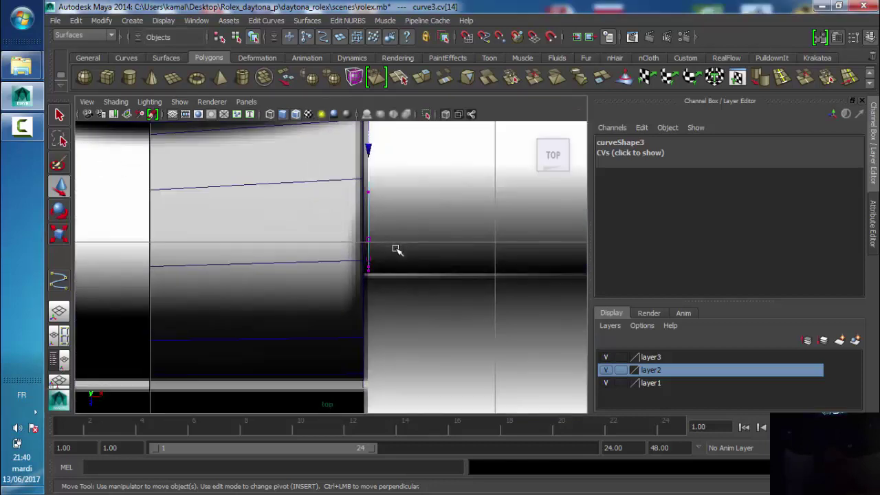
alt+middle_drag(383, 259, 353, 301)
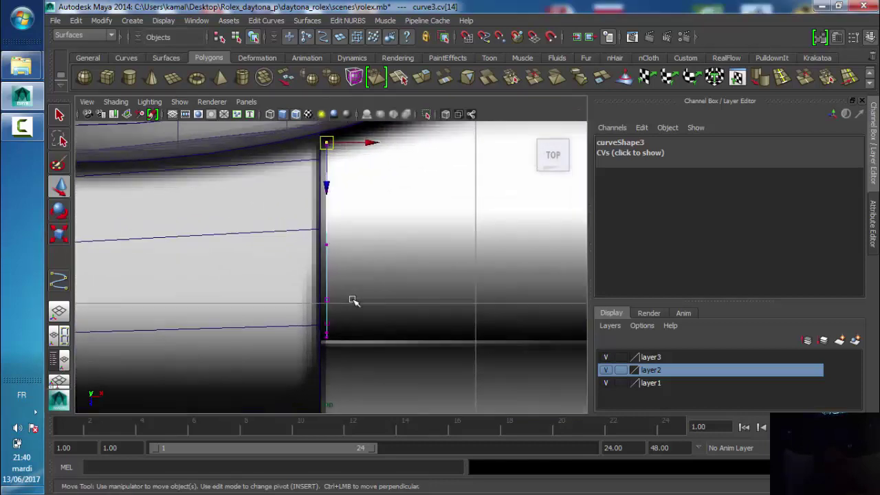
scroll(353, 300, up, 1)
scroll(335, 255, down, 3)
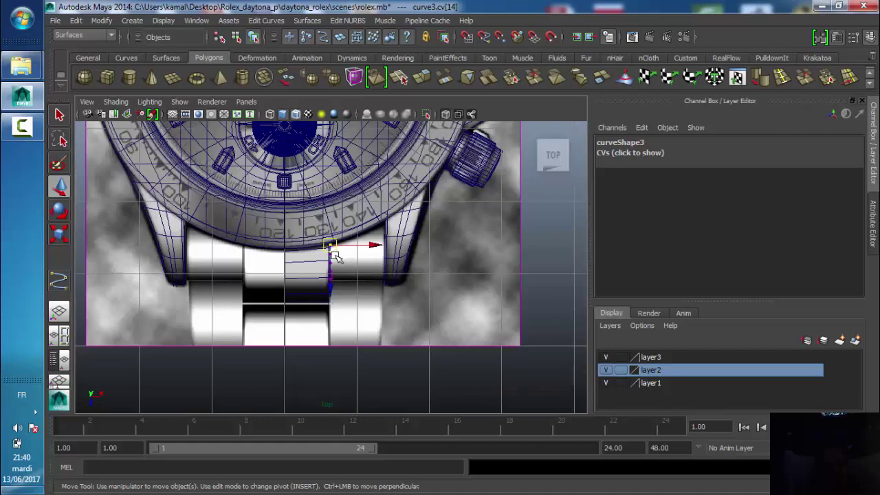
scroll(337, 256, up, 1)
scroll(336, 256, up, 1)
scroll(339, 258, up, 1)
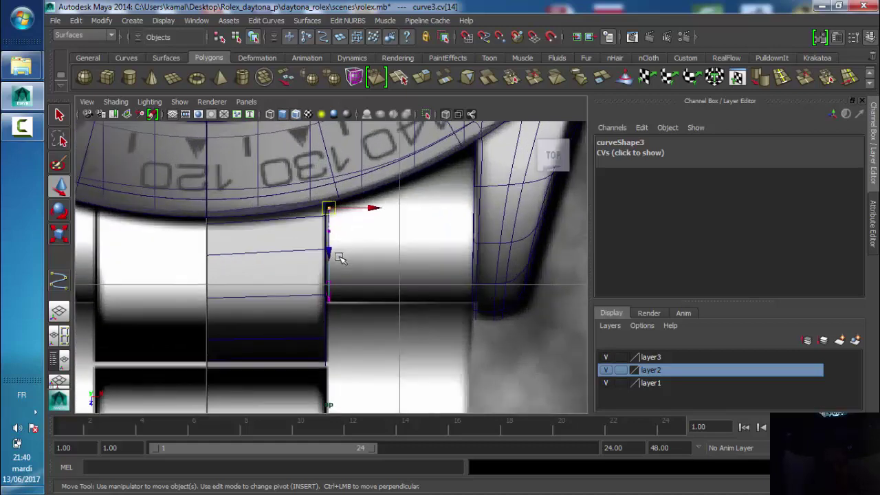
key(space)
key(space)
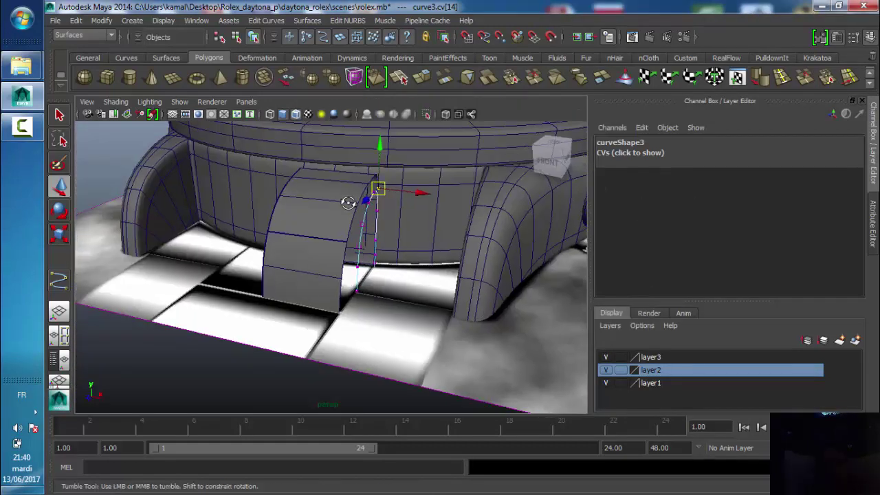
- Switch curve3 to Object Mode and select it as a whole object
right_drag(336, 205, 374, 192)
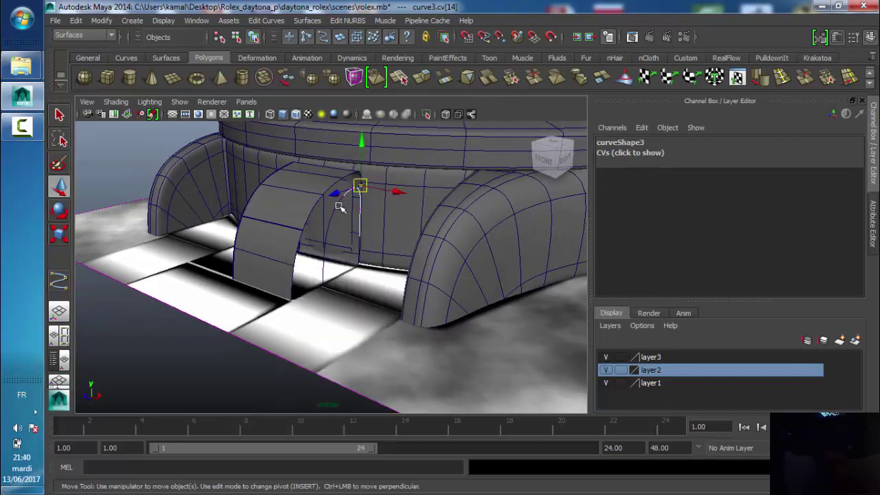
click(341, 208)
key(space)
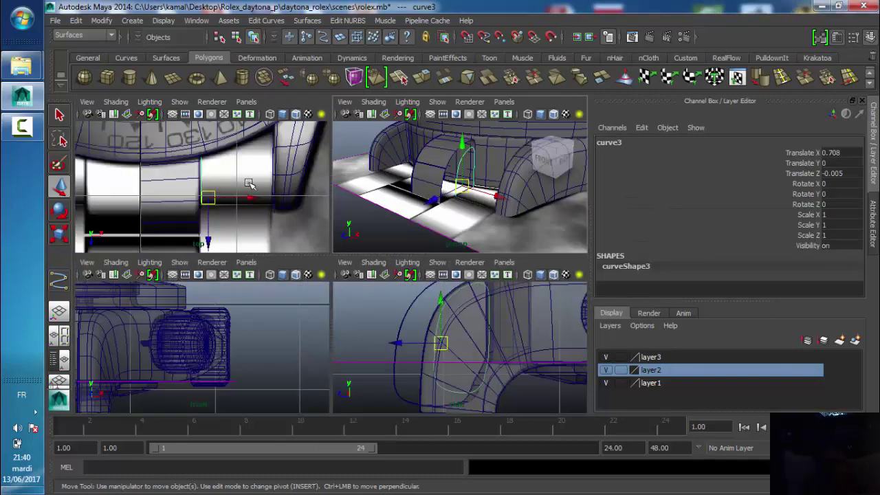
key(space)
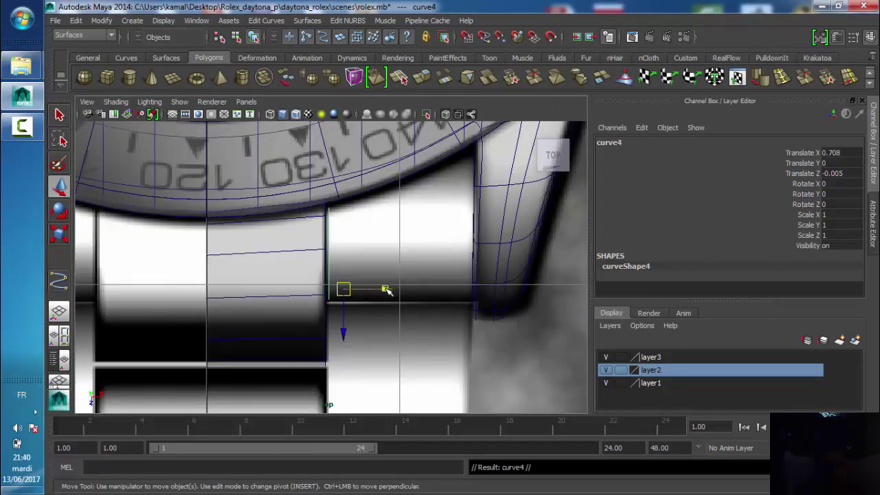
- Slide curve4 along X to Translate X 1.071
drag(387, 290, 457, 294)
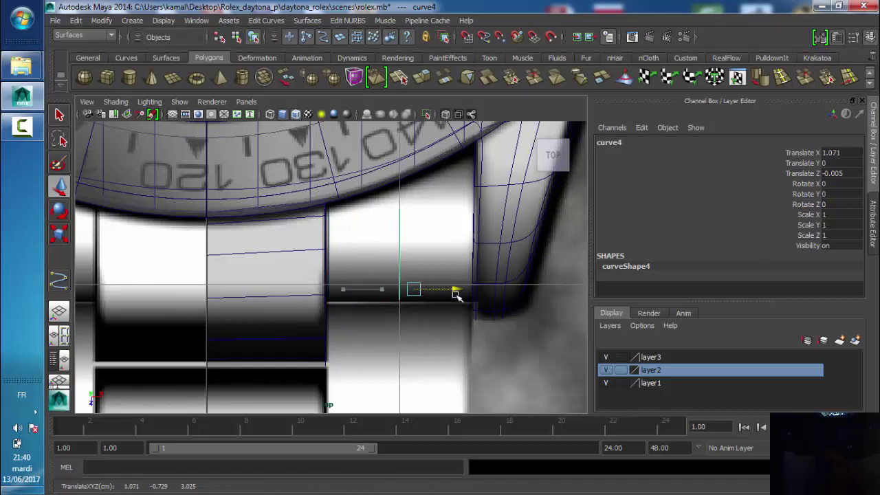
scroll(422, 245, up, 2)
scroll(422, 227, up, 2)
- Shift curve4's control vertices in the Side view to fit the lug profile, then return to object mode
right_drag(422, 206, 439, 188)
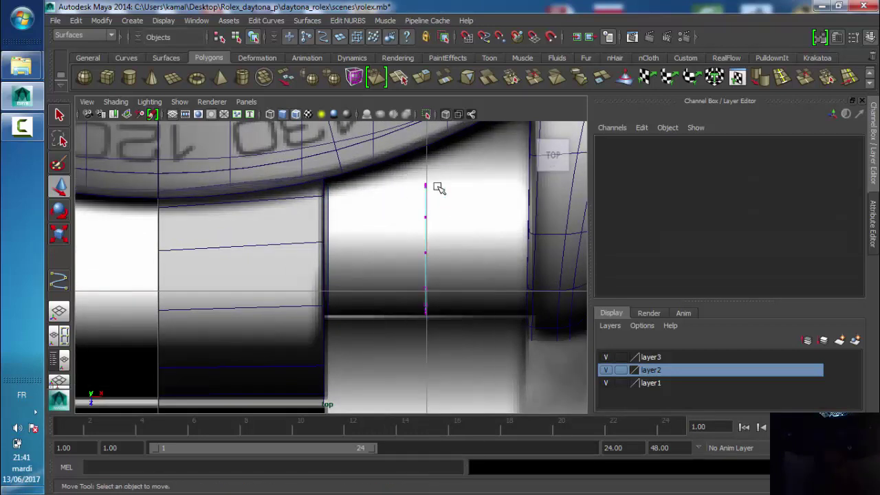
mouse_move(469, 160)
mouse_down()
mouse_move(411, 253)
mouse_move(428, 231)
mouse_up()
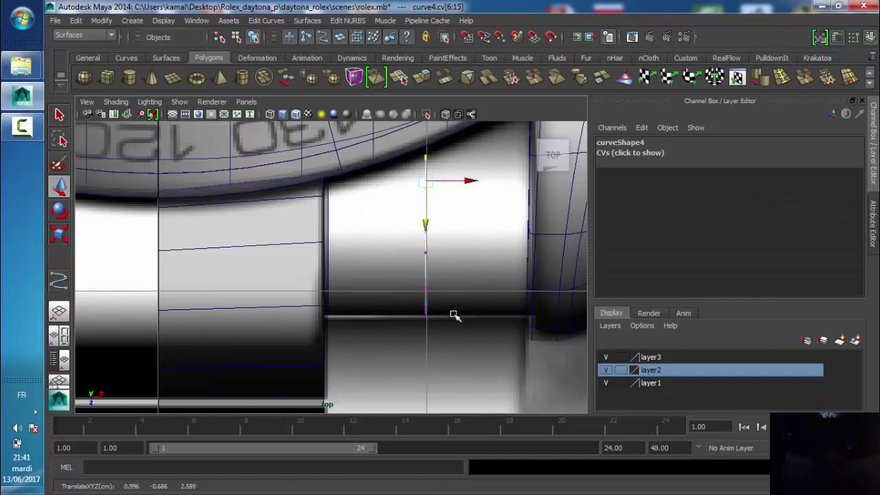
key(space)
key(space)
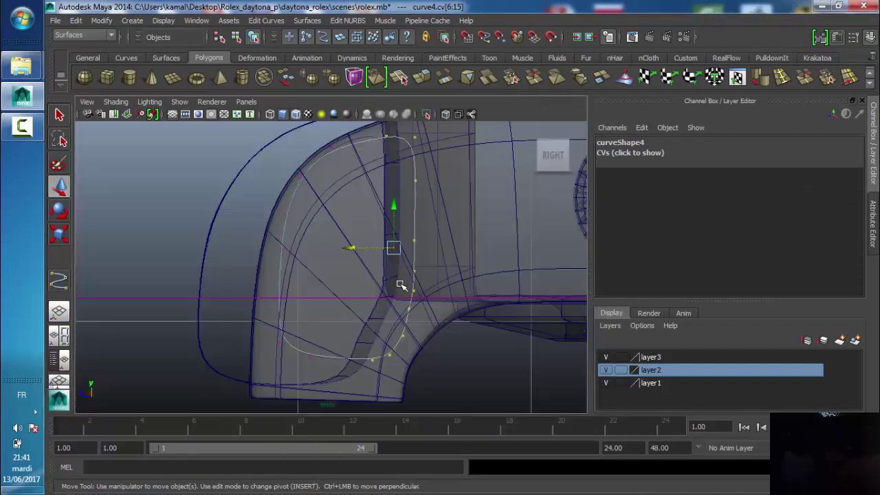
drag(350, 247, 351, 247)
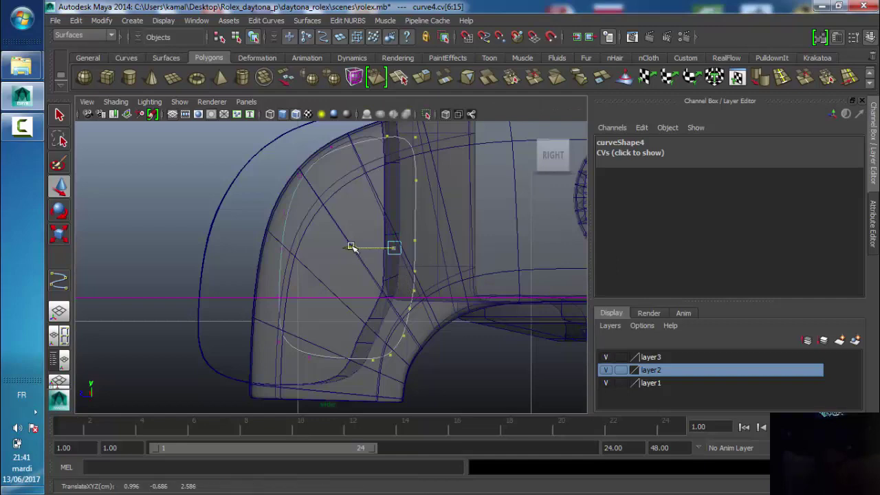
scroll(393, 246, up, 1)
scroll(392, 261, up, 1)
scroll(344, 319, up, 1)
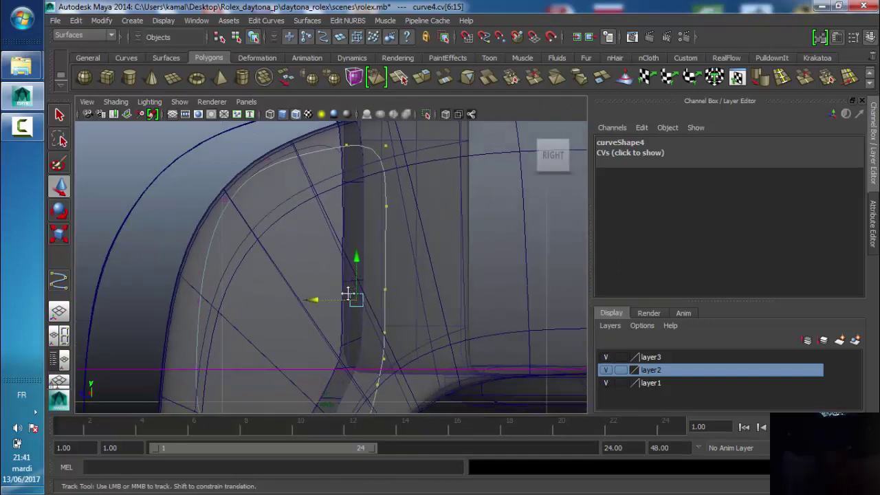
scroll(349, 294, up, 1)
alt+middle_drag(350, 282, 357, 297)
scroll(365, 301, down, 5)
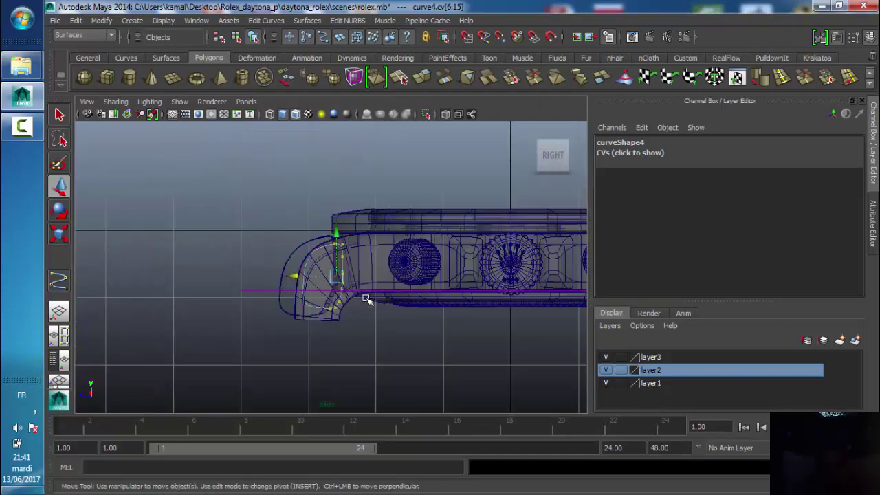
key(space)
key(space)
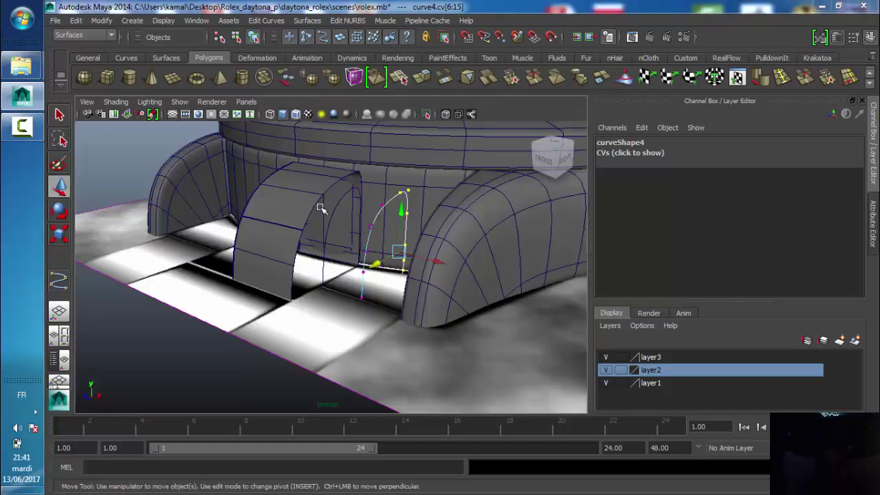
key(space)
key(space)
mouse_move(431, 282)
alt+middle_down()
mouse_move(359, 314)
mouse_move(362, 301)
alt+middle_up()
right_drag(359, 245, 407, 230)
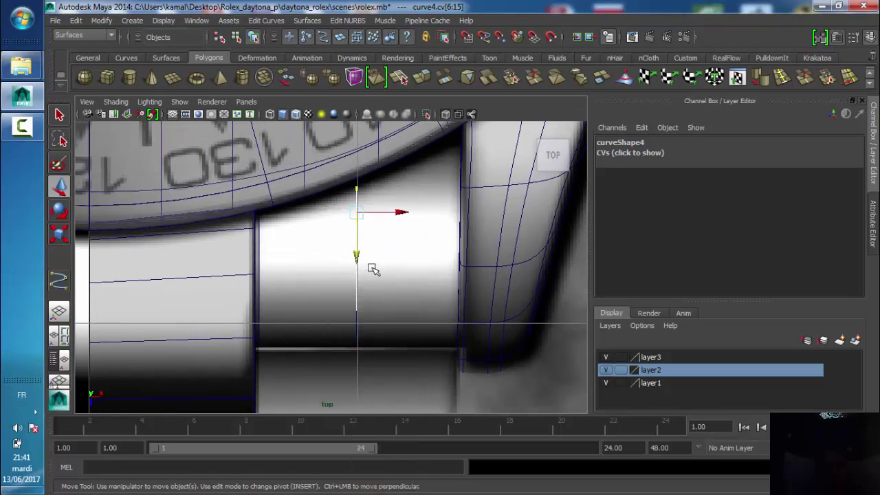
- Duplicate curve4 into curve5 and slide it along X to about 1.445
click(356, 323)
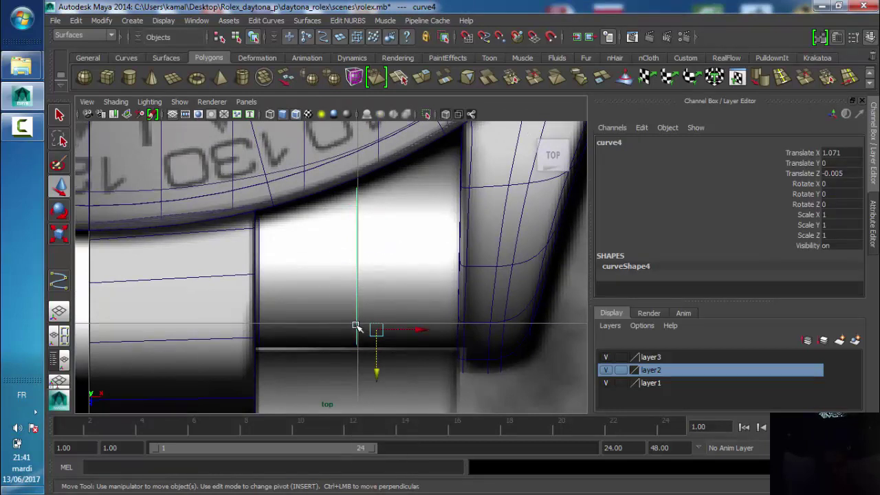
key(ctrl+d)
drag(419, 330, 520, 330)
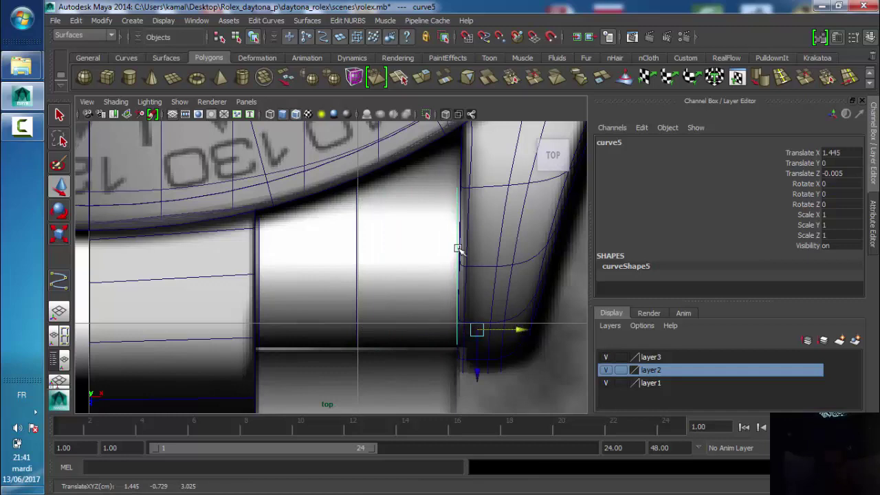
right_drag(458, 249, 403, 210)
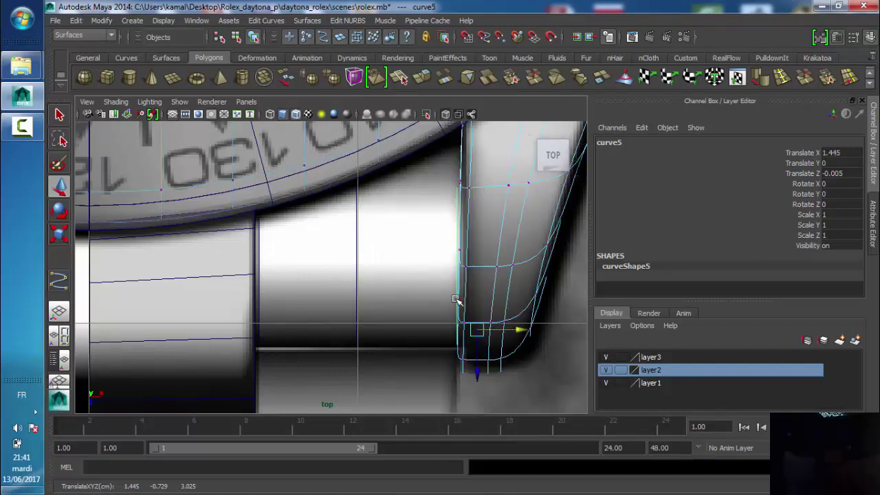
click(456, 300)
- Hide layer3's floor geometry in the maximised perspective view
key(space)
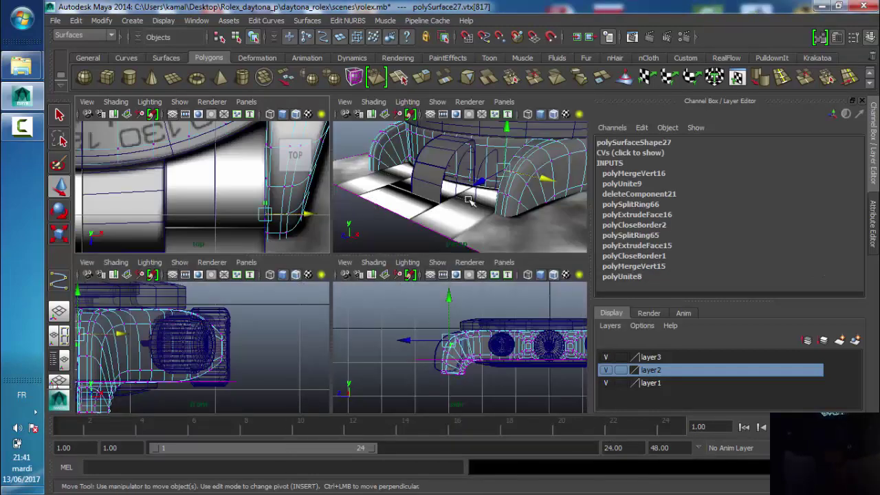
mouse_move(467, 200)
alt+mouse_down()
mouse_move(457, 206)
mouse_move(485, 376)
mouse_move(507, 240)
mouse_move(580, 382)
alt+mouse_up()
key(space)
click(485, 377)
click(606, 358)
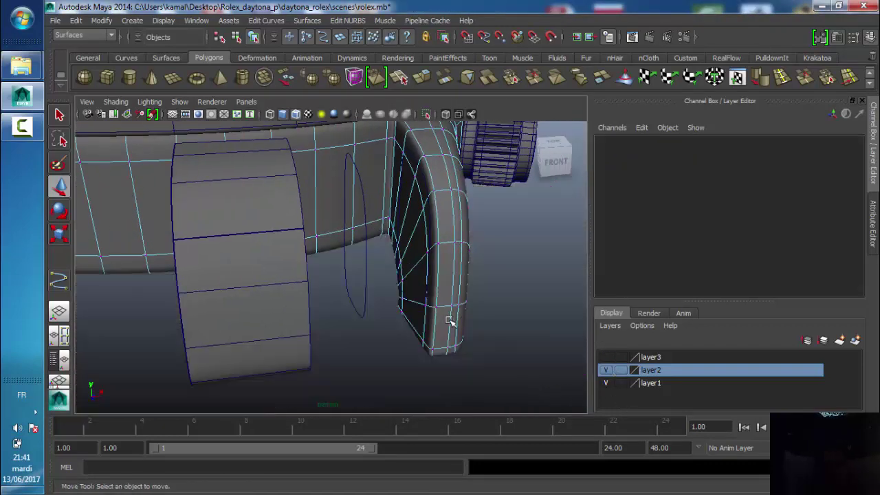
- Orbit around the arch and select the lug mesh, then profile curve curve5
mouse_move(452, 319)
alt+mouse_down()
mouse_move(422, 324)
mouse_move(406, 285)
mouse_move(424, 240)
alt+mouse_up()
click(424, 241)
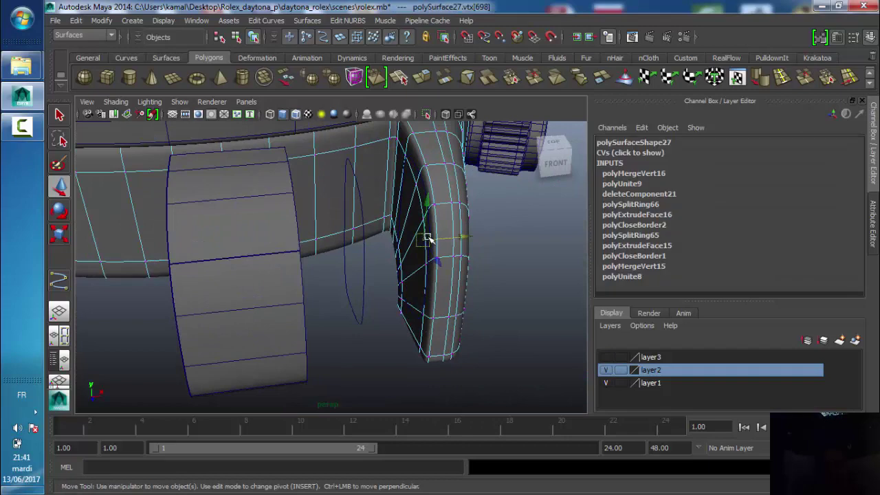
click(520, 230)
right_drag(433, 190, 456, 176)
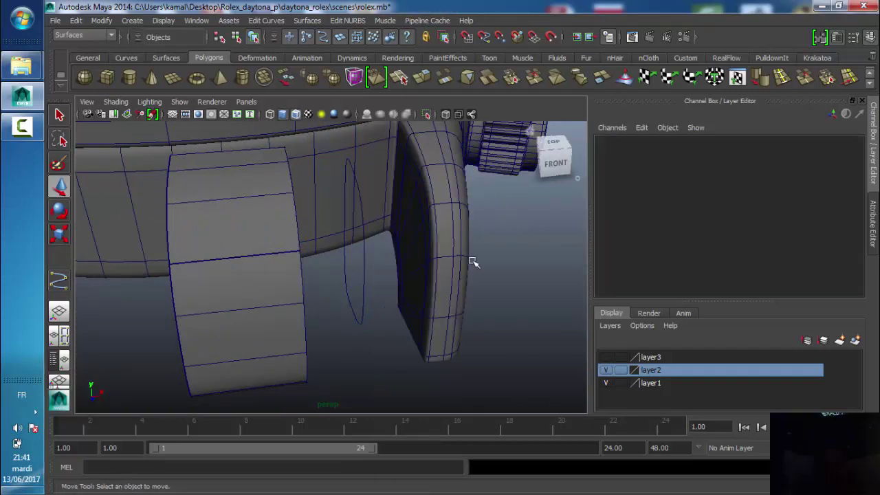
alt+drag(475, 261, 440, 236)
click(436, 236)
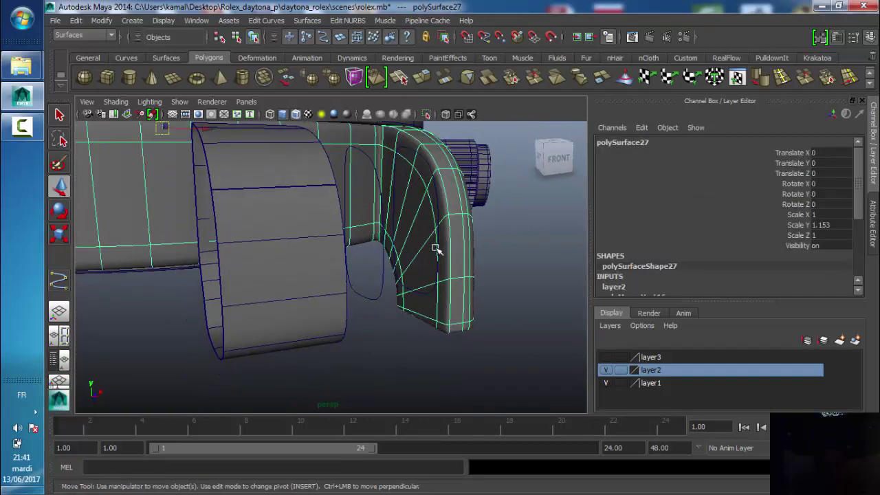
click(411, 299)
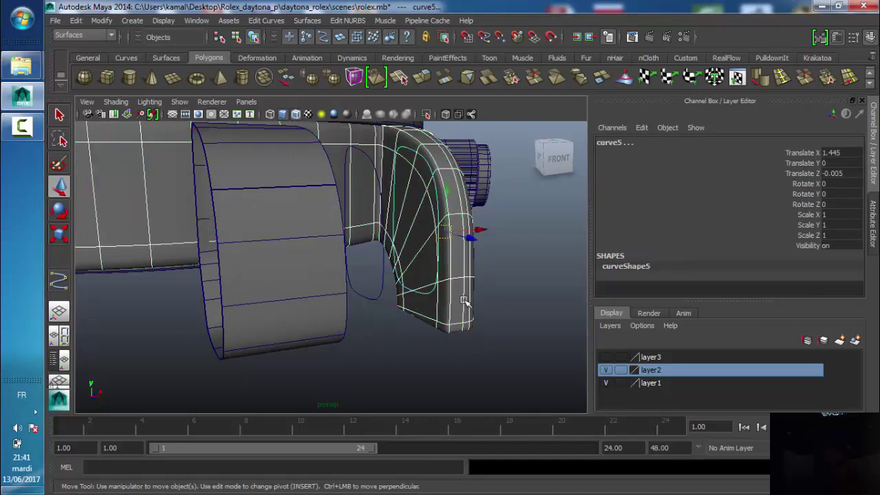
alt+drag(452, 246, 422, 317)
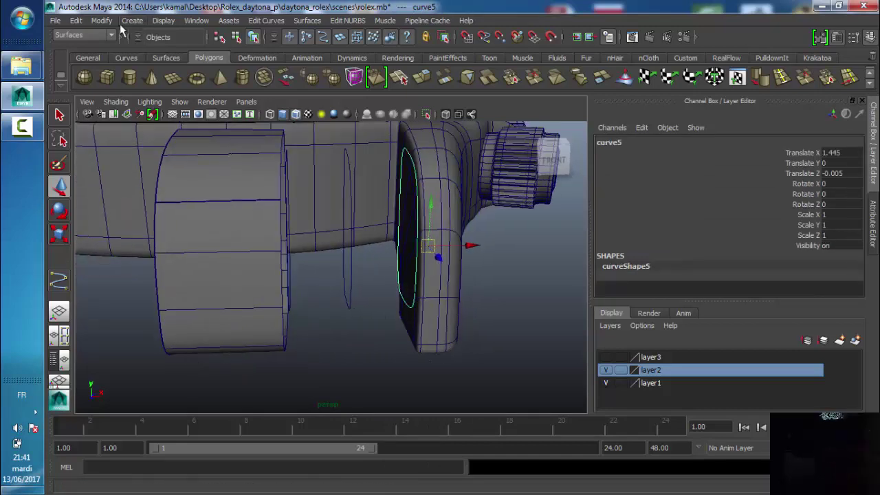
- Centre curve5's pivot and marquee-select a range of its control vertices in the Top view
click(101, 20)
click(118, 142)
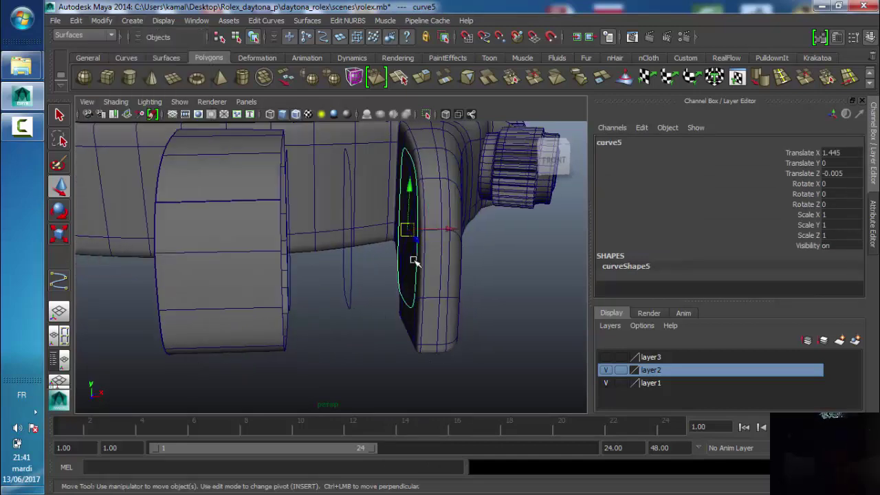
key(space)
key(space)
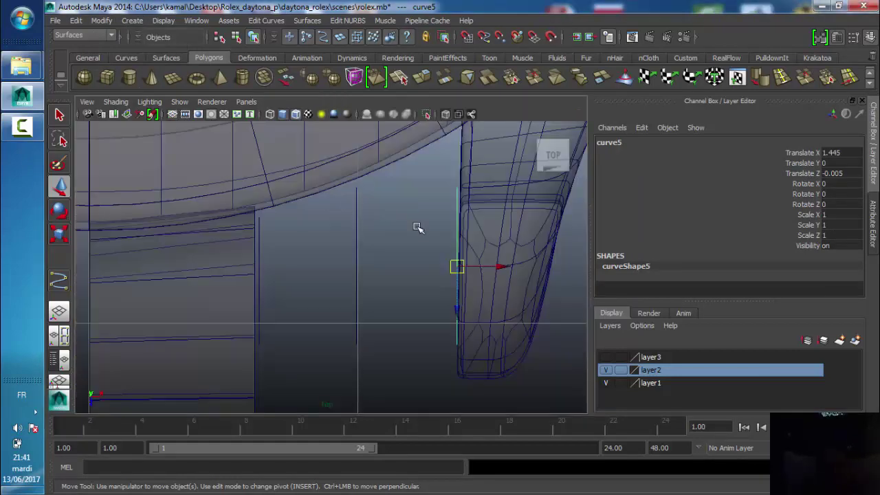
alt+middle_drag(361, 241, 335, 245)
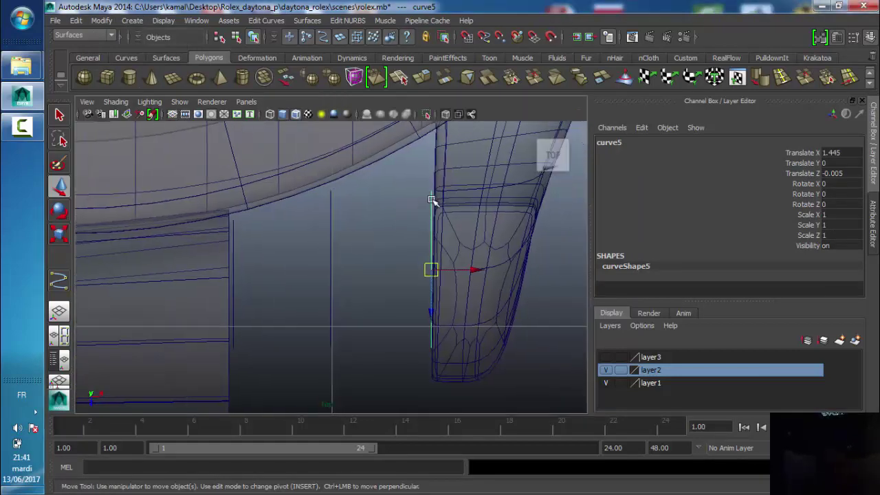
right_drag(432, 200, 375, 198)
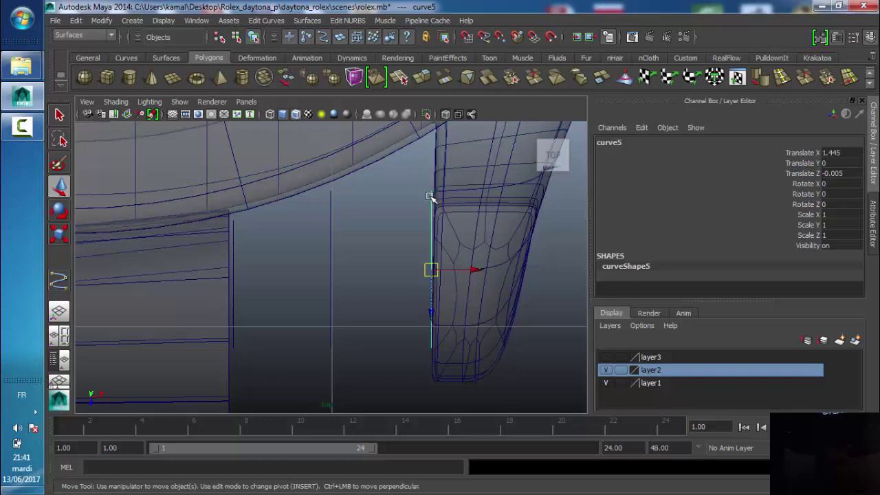
right_drag(432, 199, 403, 199)
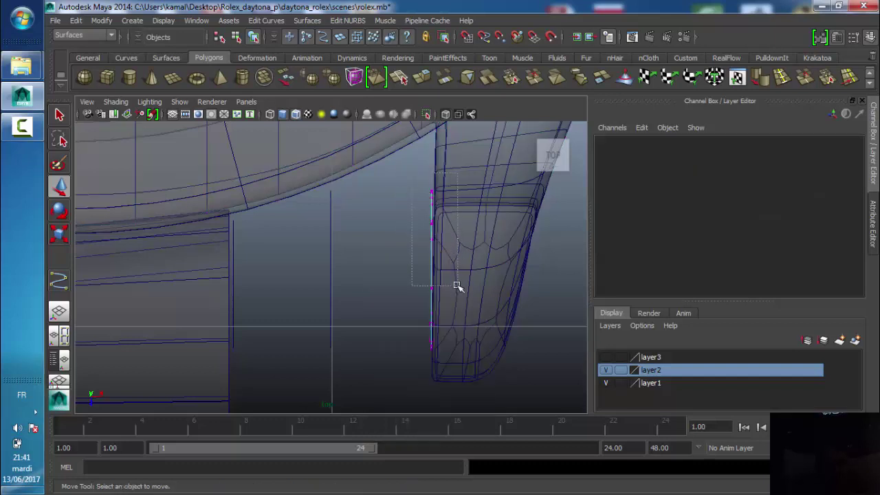
mouse_move(458, 285)
mouse_down()
mouse_move(454, 294)
mouse_move(433, 225)
mouse_up()
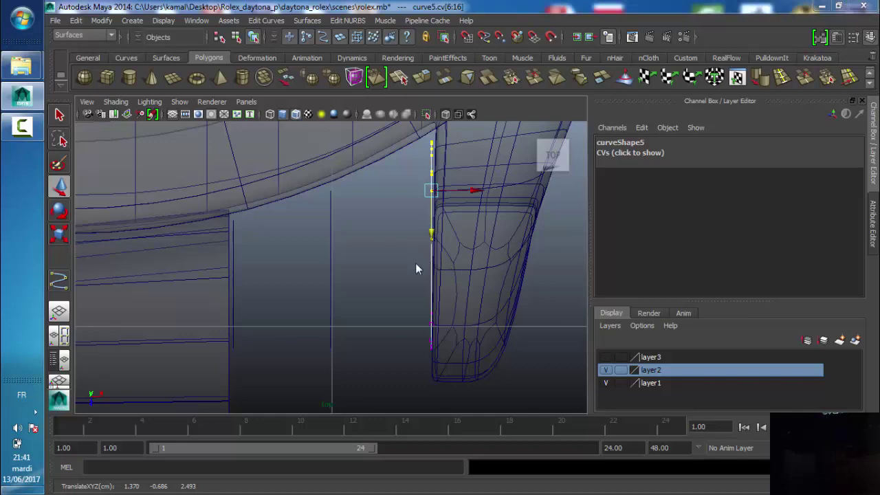
- Nudge curve5's first control point up and outward in the Side view
key(space)
key(space)
scroll(379, 321, up, 2)
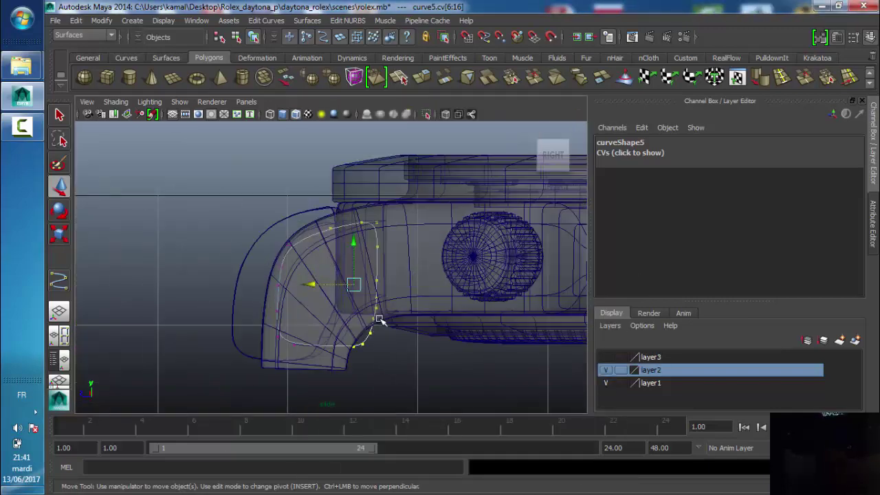
scroll(381, 320, up, 1)
scroll(328, 274, up, 1)
scroll(316, 271, up, 1)
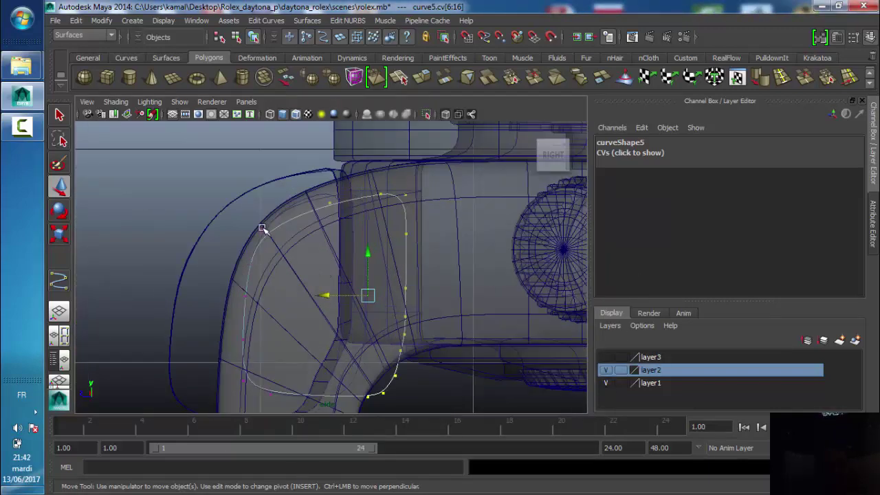
click(260, 229)
drag(260, 226, 267, 224)
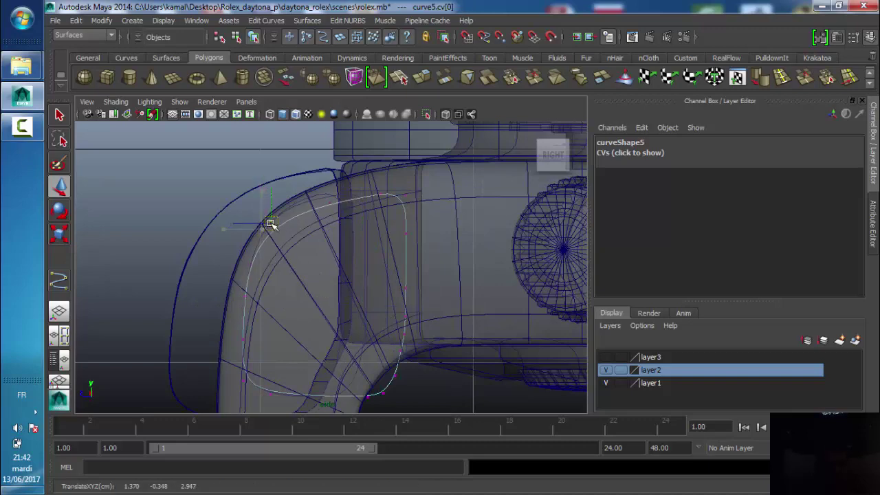
alt+middle_drag(303, 283, 304, 264)
key(space)
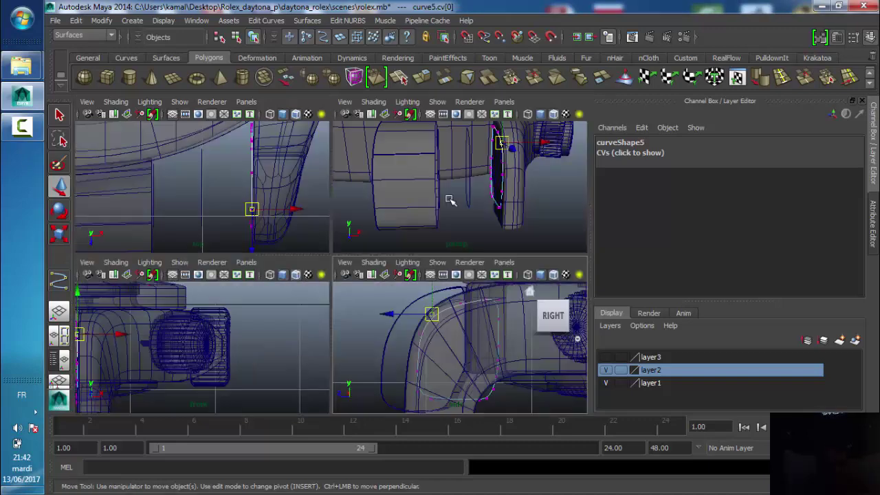
key(space)
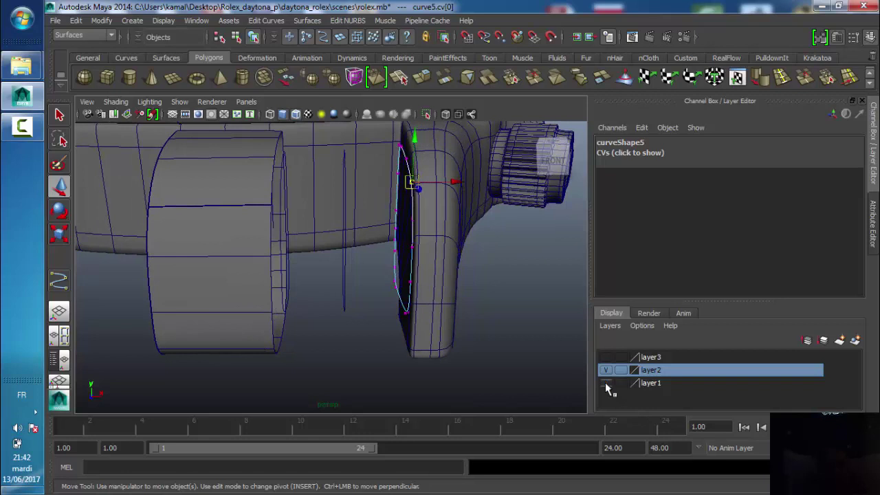
- Hide layer1 and layer2 so only the profile curves and lug remain
click(606, 383)
click(606, 369)
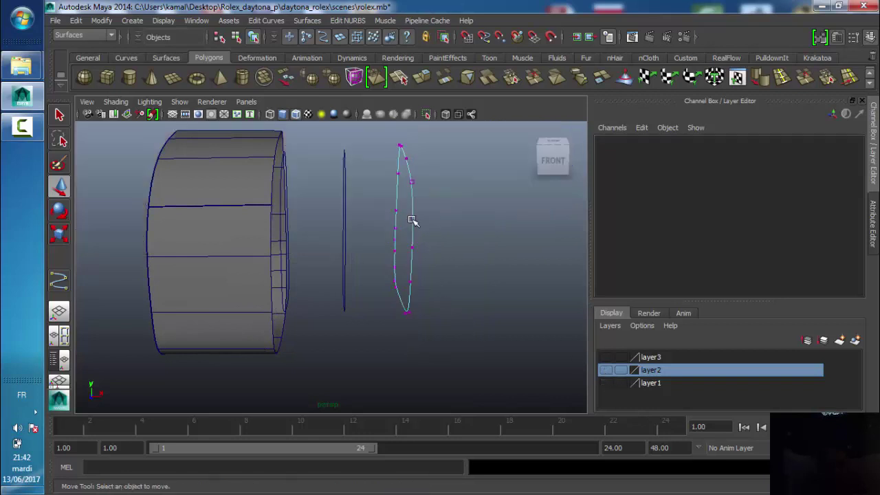
mouse_move(410, 219)
right_down()
mouse_move(423, 206)
mouse_move(451, 234)
right_up()
mouse_move(310, 289)
alt+mouse_down()
mouse_move(281, 298)
mouse_move(294, 278)
alt+mouse_up()
- Select the three profile curves and loft a surface through them
click(275, 226)
shift+click(344, 199)
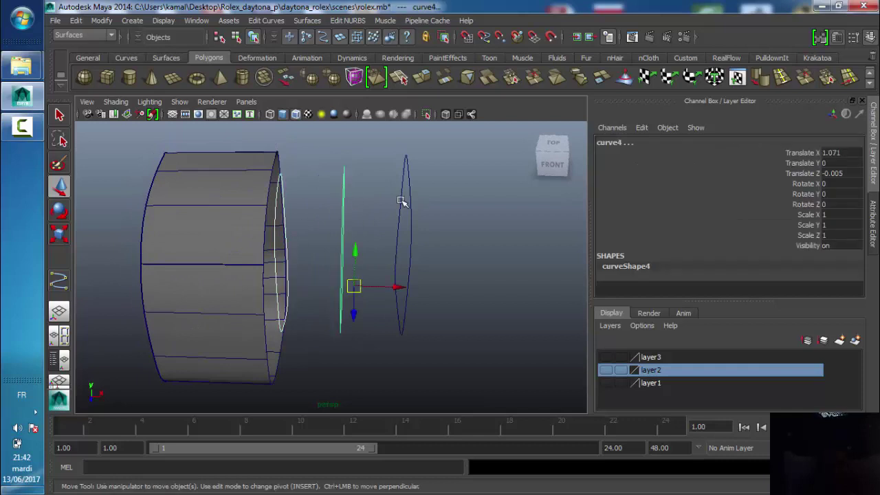
click(410, 205)
alt+drag(410, 205, 360, 236)
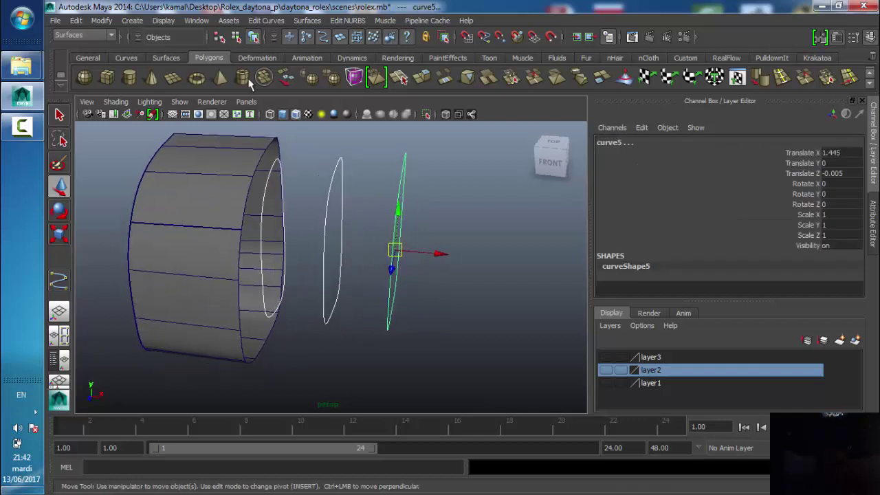
click(266, 21)
mouse_move(307, 20)
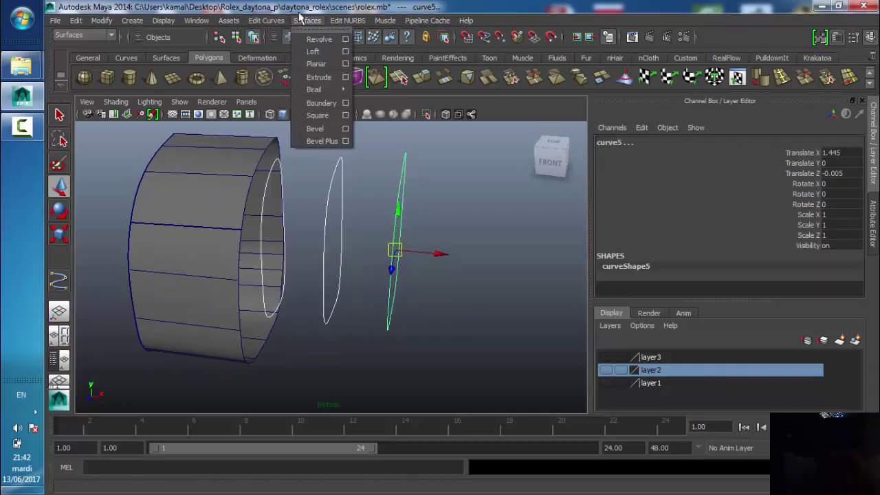
click(312, 52)
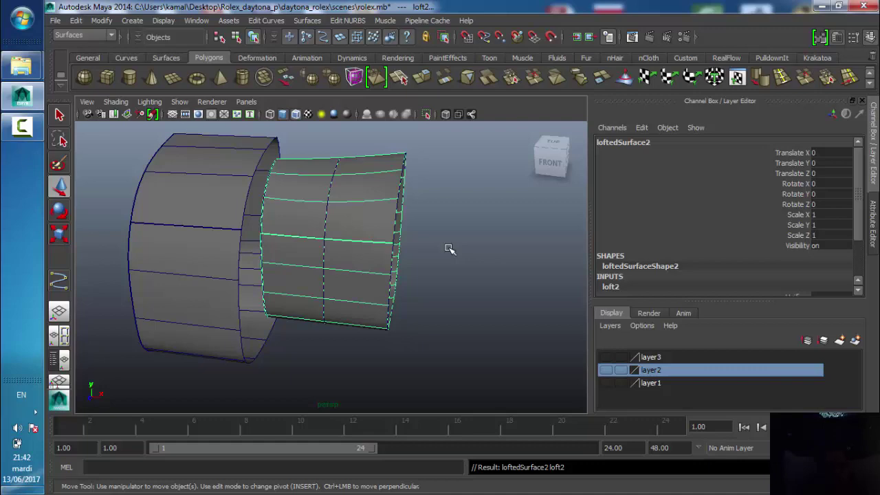
- Inspect the new loftedSurface2 from a corner and save rolex.mb
mouse_move(380, 261)
alt+mouse_down()
mouse_move(262, 236)
mouse_move(244, 246)
mouse_move(338, 289)
mouse_move(383, 289)
mouse_move(389, 261)
alt+mouse_up()
click(415, 325)
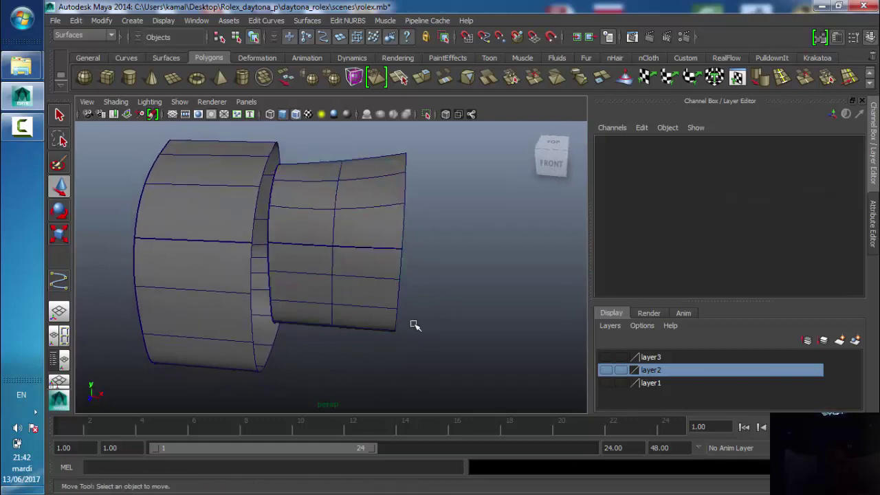
mouse_move(442, 268)
alt+mouse_down()
mouse_move(350, 285)
mouse_move(383, 329)
alt+mouse_up()
key(ctrl+s)
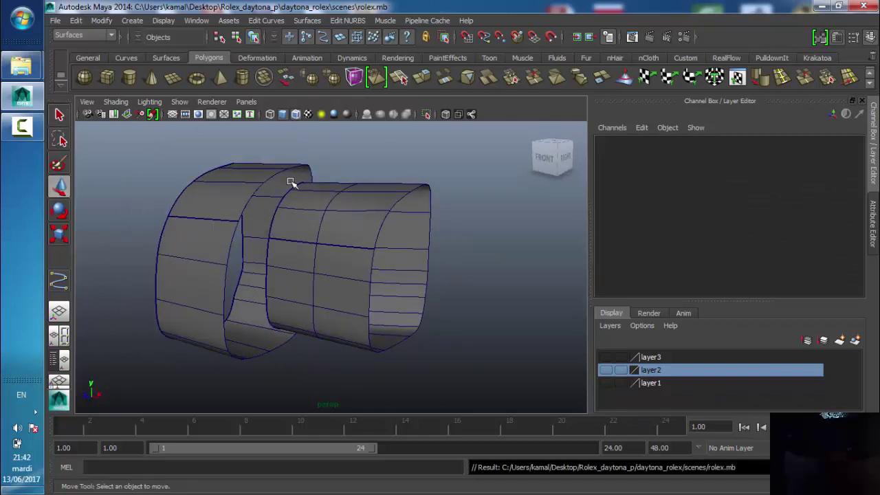